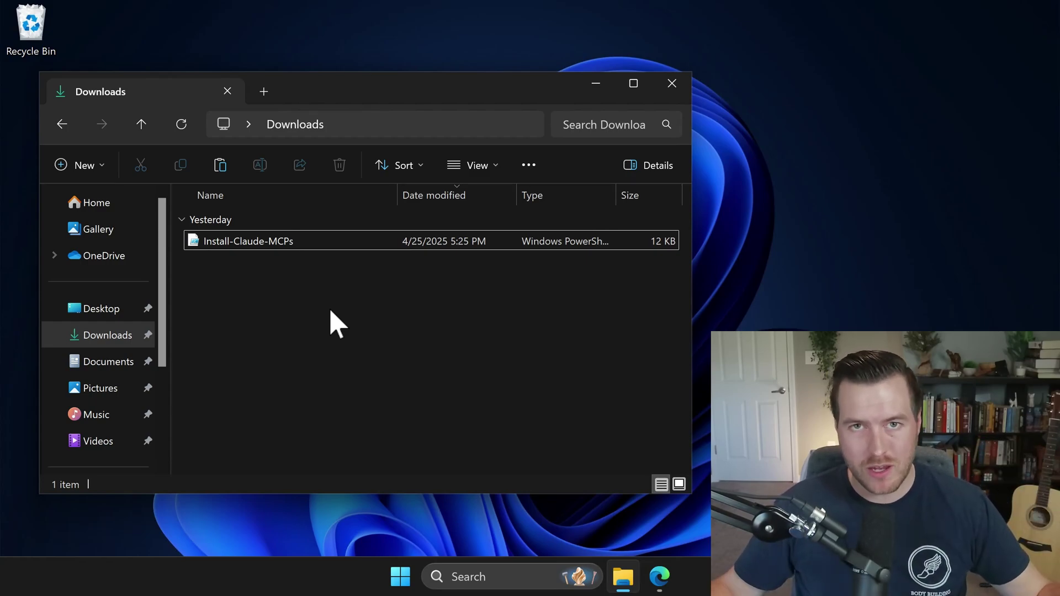
# - Run the Install-Claude-MCPs script from the Downloads folder with PowerShell and allow it to make changes to the device
pyautogui.hotkey('ctrl', 'a')
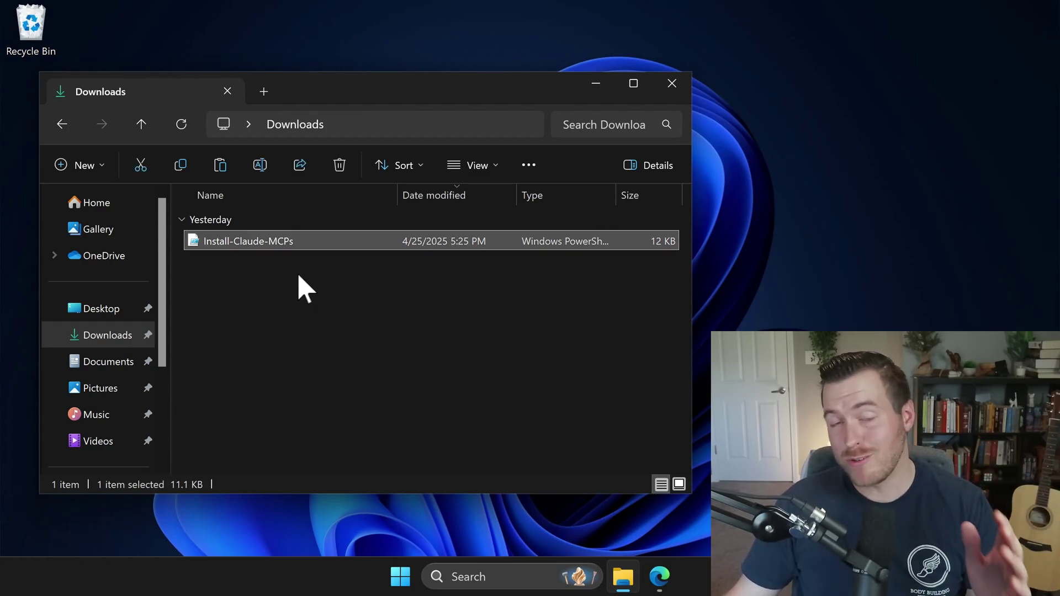
pyautogui.click(350, 304)
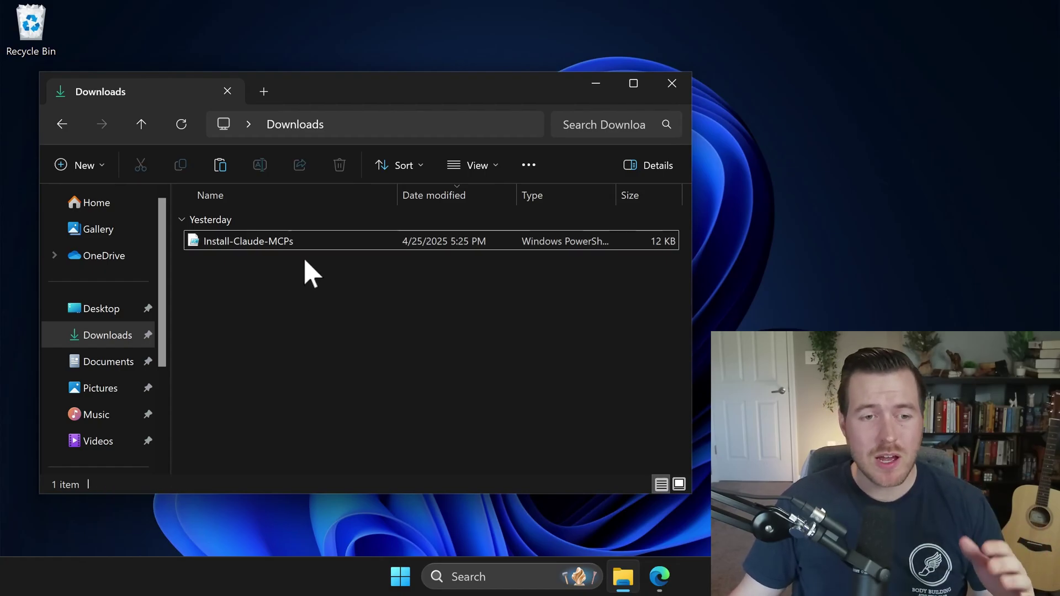
pyautogui.rightClick(284, 243)
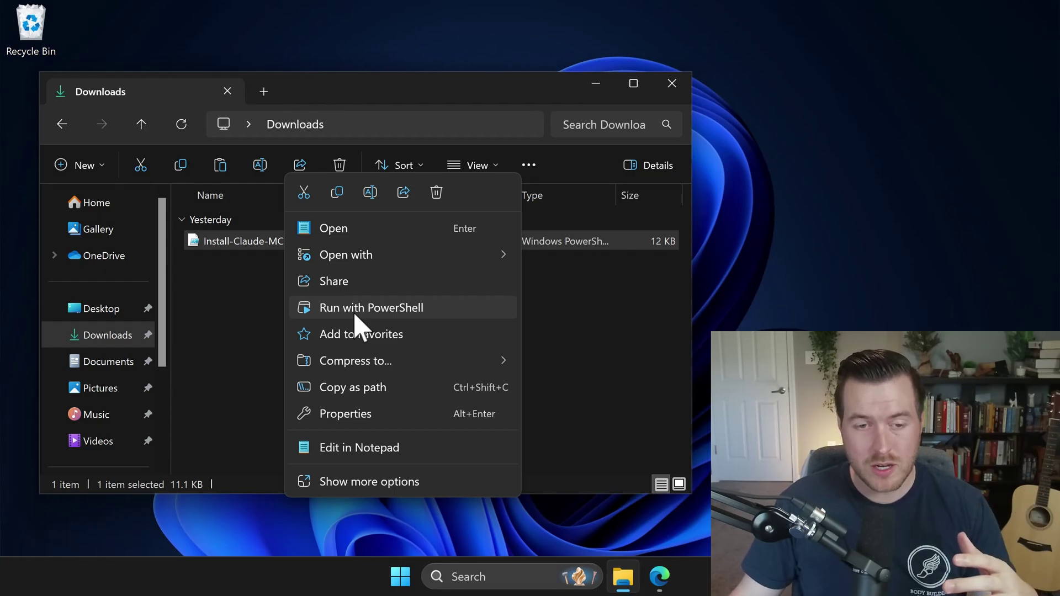
pyautogui.click(355, 309)
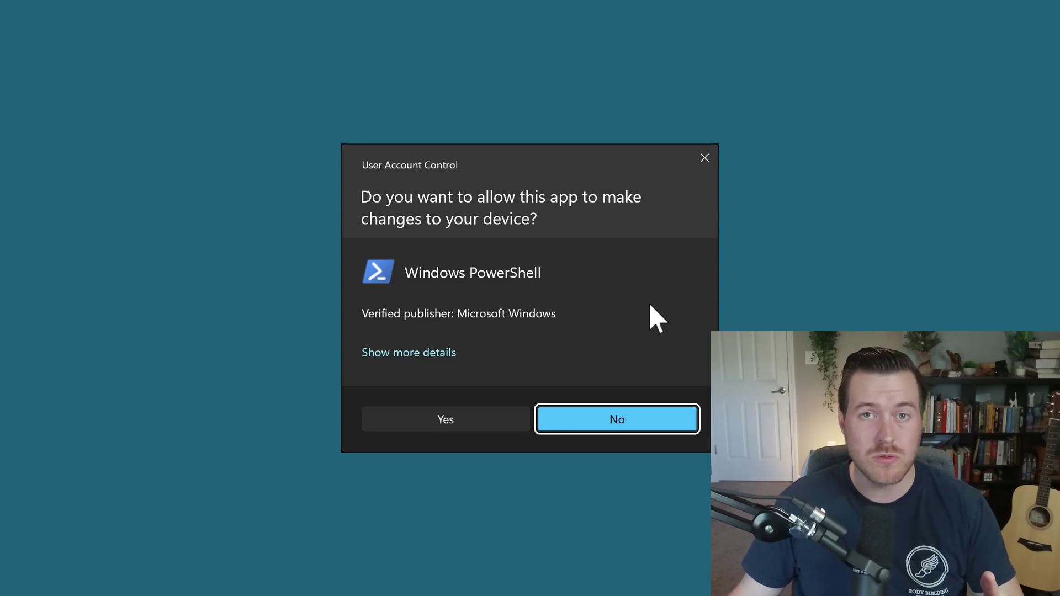
pyautogui.click(468, 419)
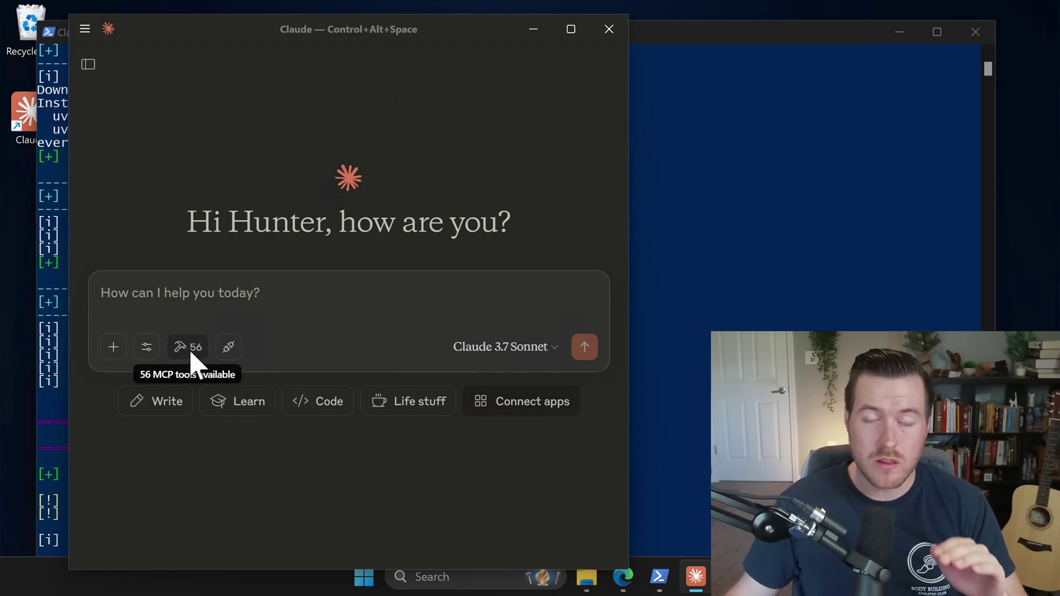
# - Ask Claude "What's in my Documents folder" and examine the files and directory listed in its answer
pyautogui.write("What's in my Documents folder")
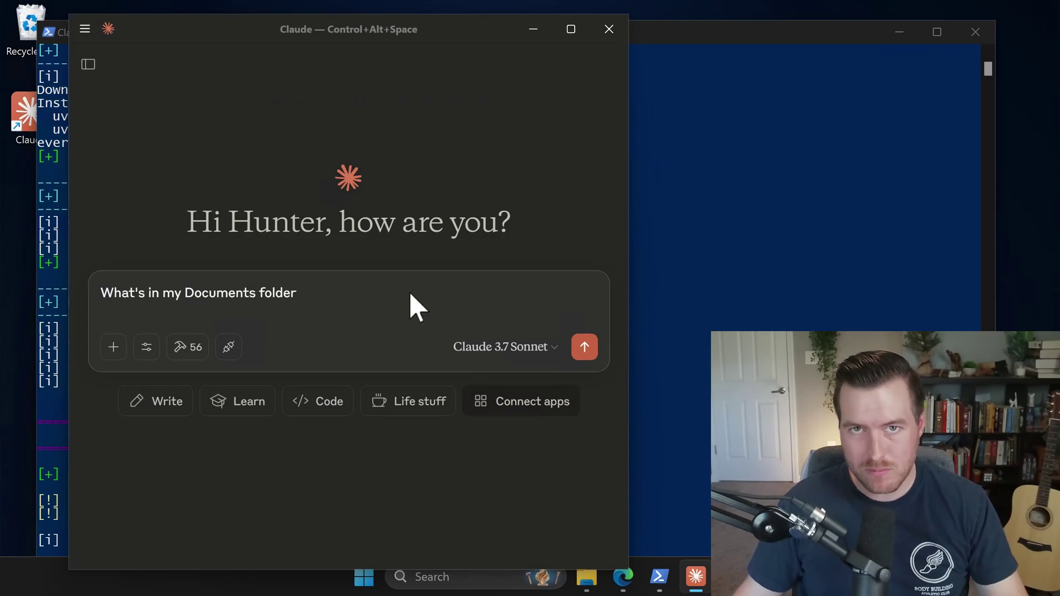
pyautogui.press('Return')
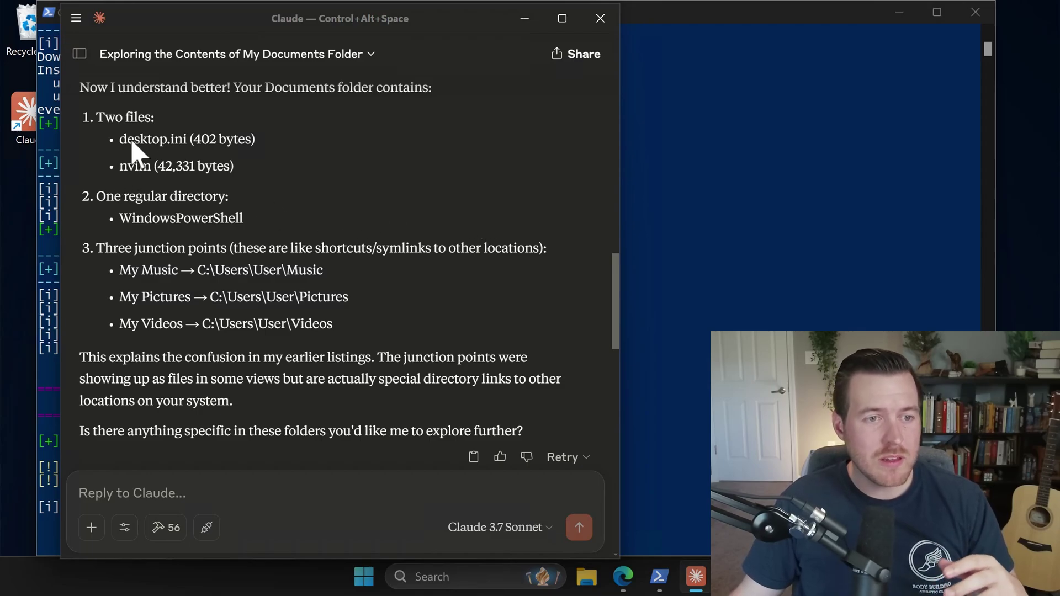
pyautogui.doubleClick(139, 168)
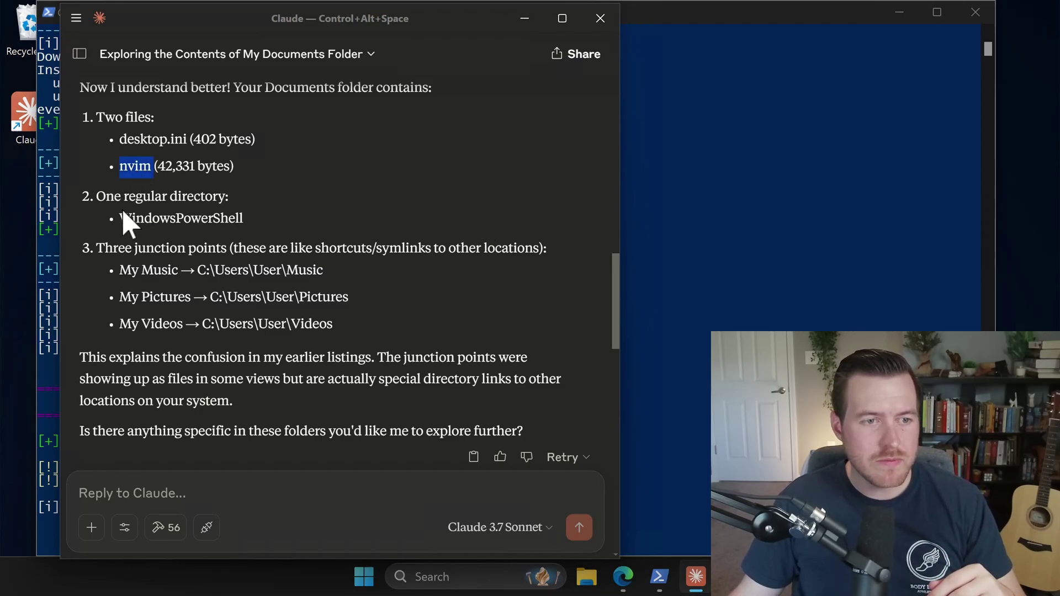
pyautogui.doubleClick(156, 221)
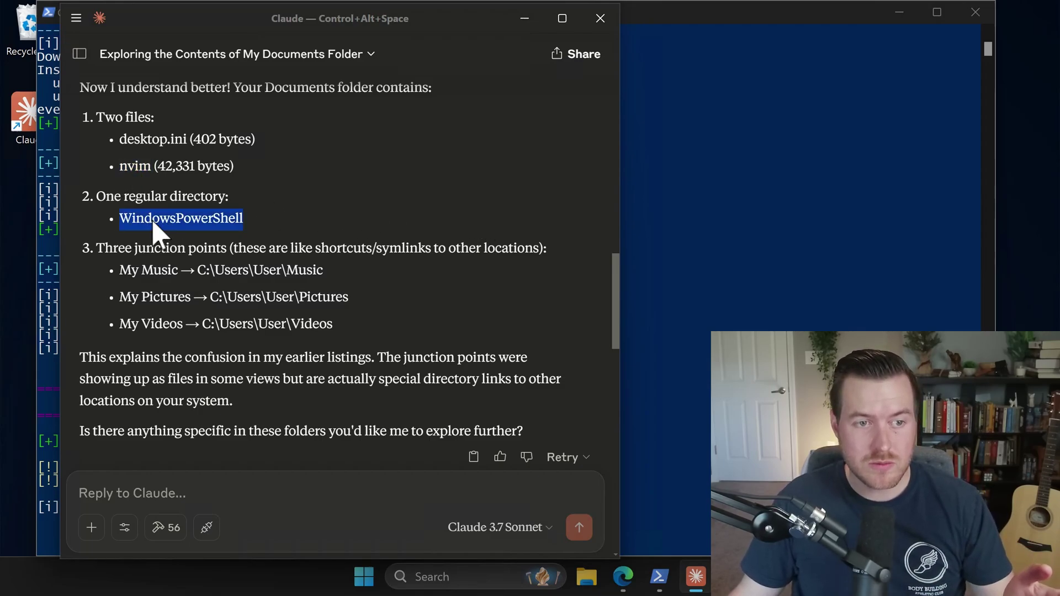
# - Switch to File Explorer and compare the Documents folder's contents with the files and junction points listed in Claude's answer
pyautogui.click(587, 577)
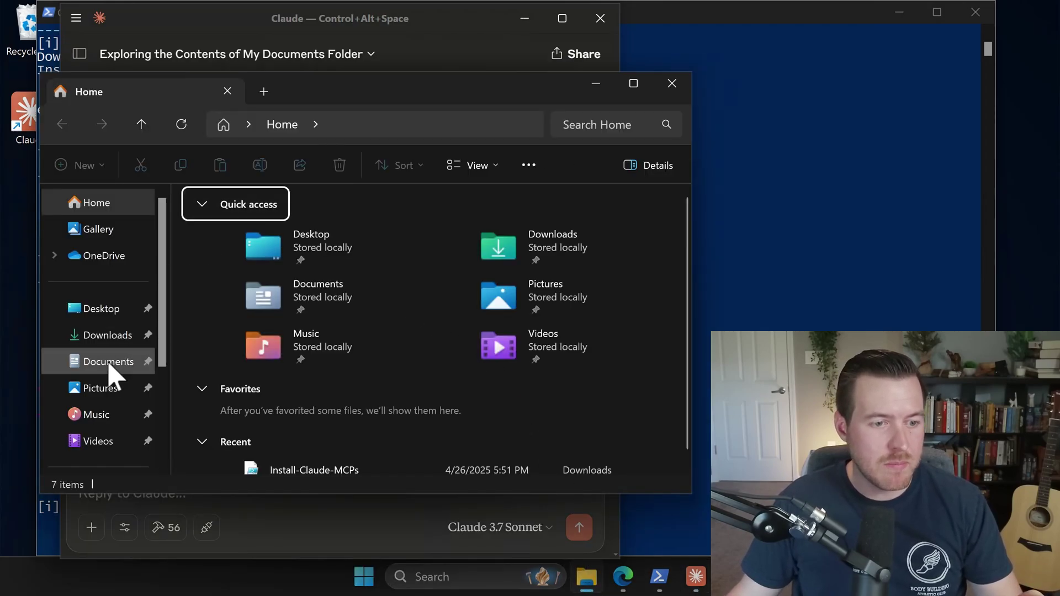
pyautogui.click(110, 364)
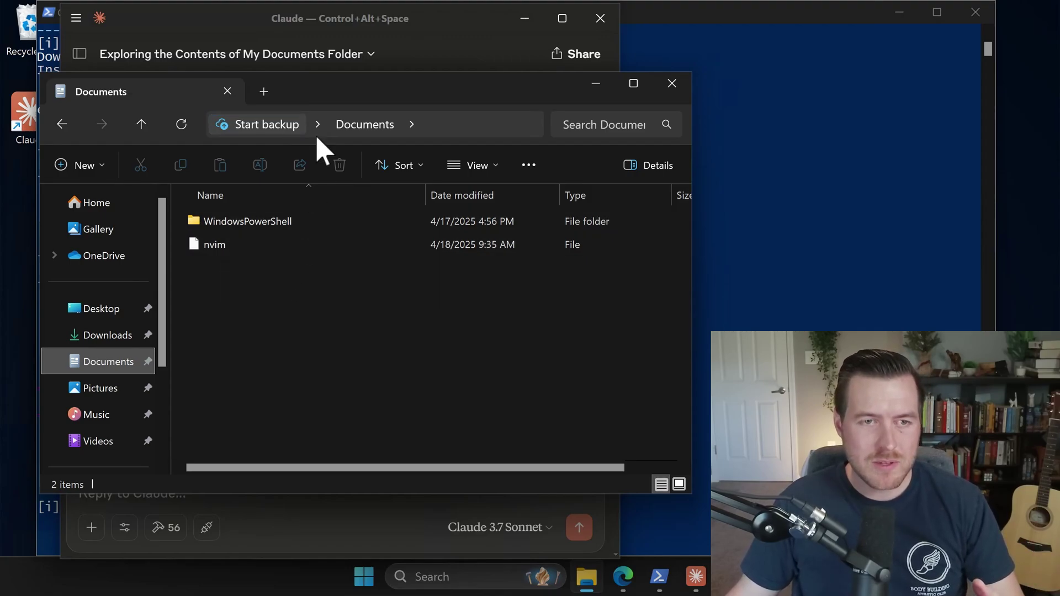
pyautogui.click(342, 22)
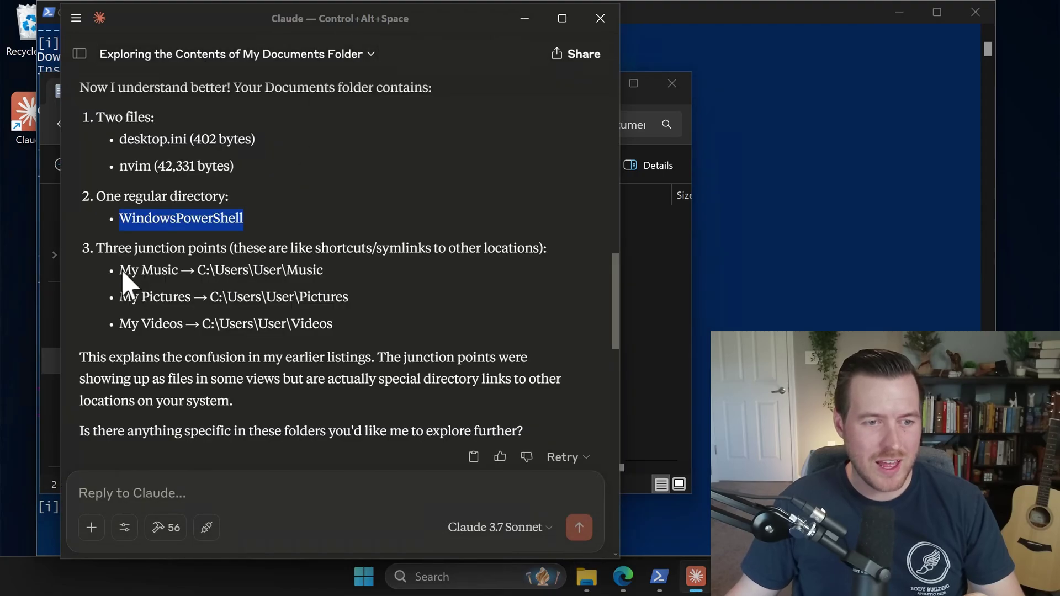
pyautogui.moveTo(126, 272); pyautogui.dragTo(192, 301)
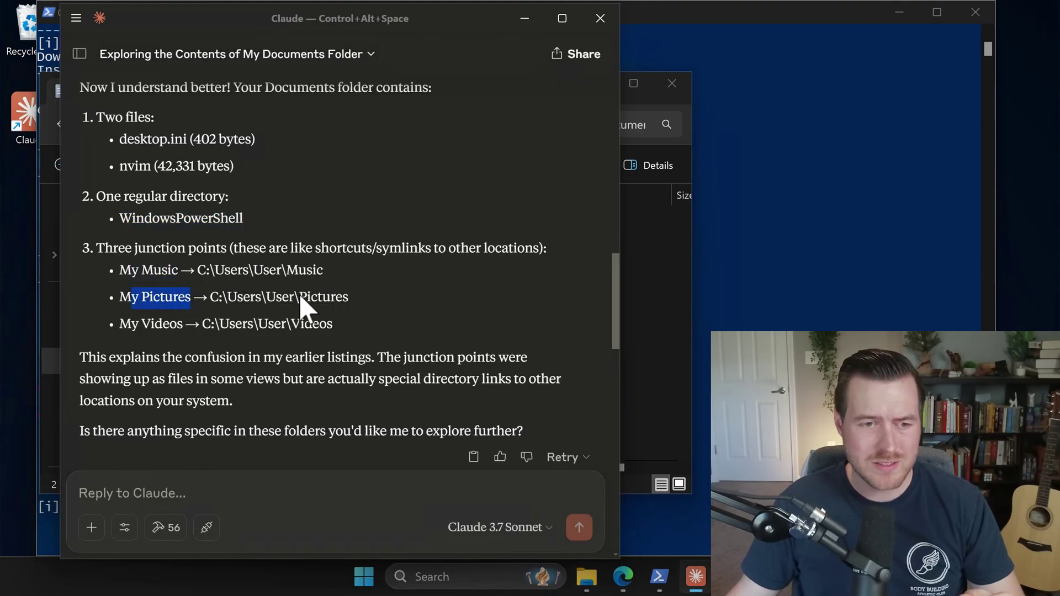
pyautogui.hotkey('alt', 'Tab')
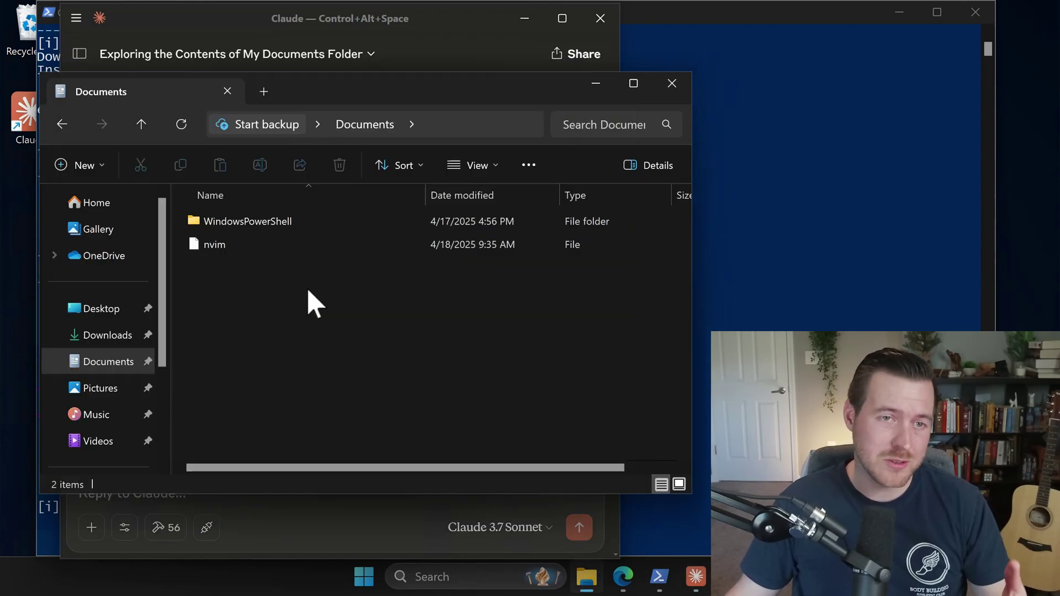
pyautogui.hotkey('alt', 'Tab')
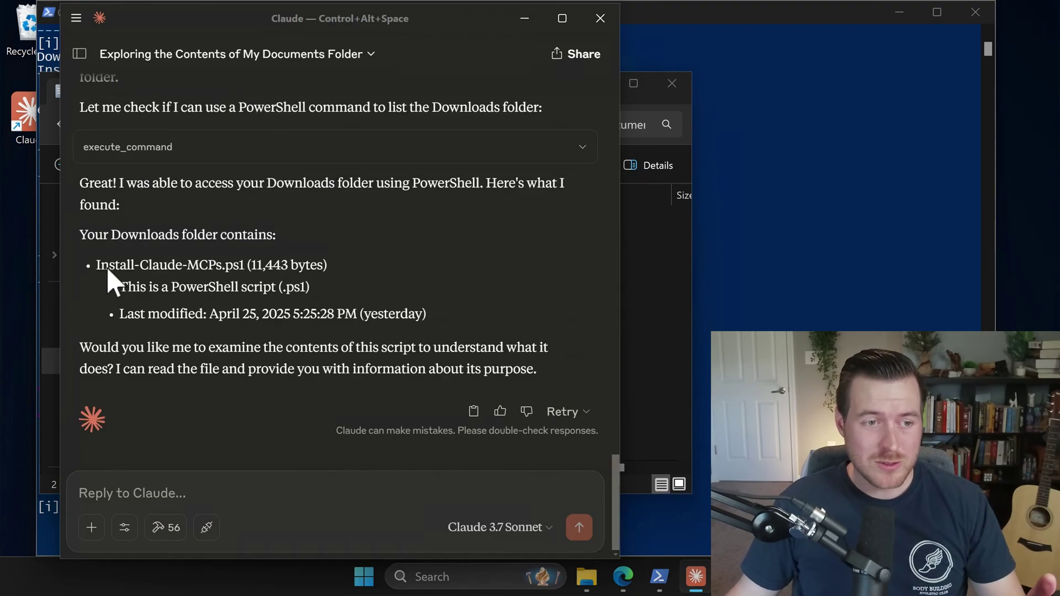
# - Check Claude's listing of the Downloads folder against the Install-Claude-MCPs file in File Explorer
pyautogui.moveTo(108, 270); pyautogui.dragTo(247, 271)
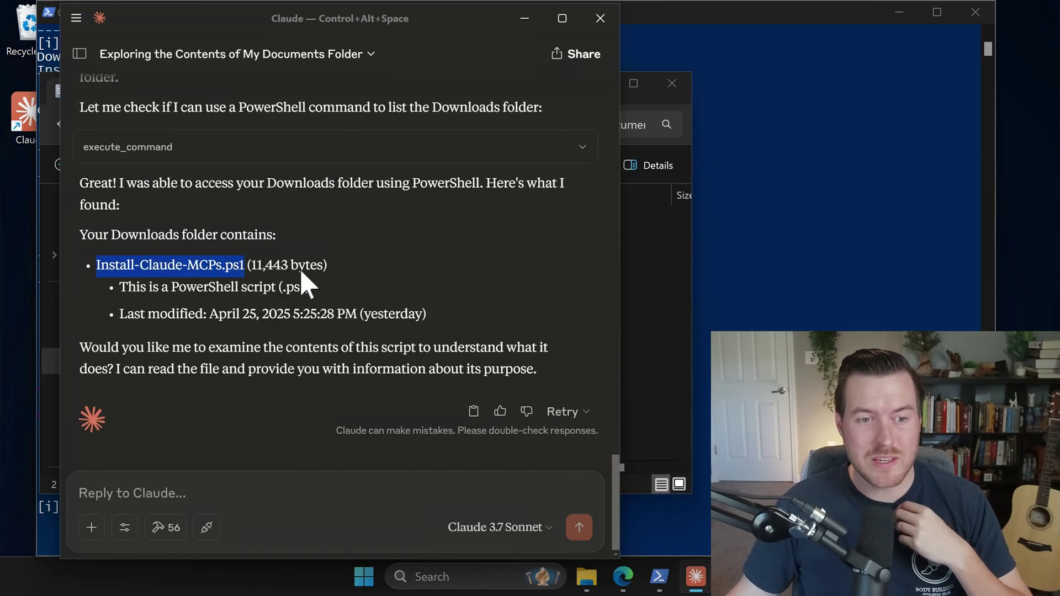
pyautogui.click(670, 303)
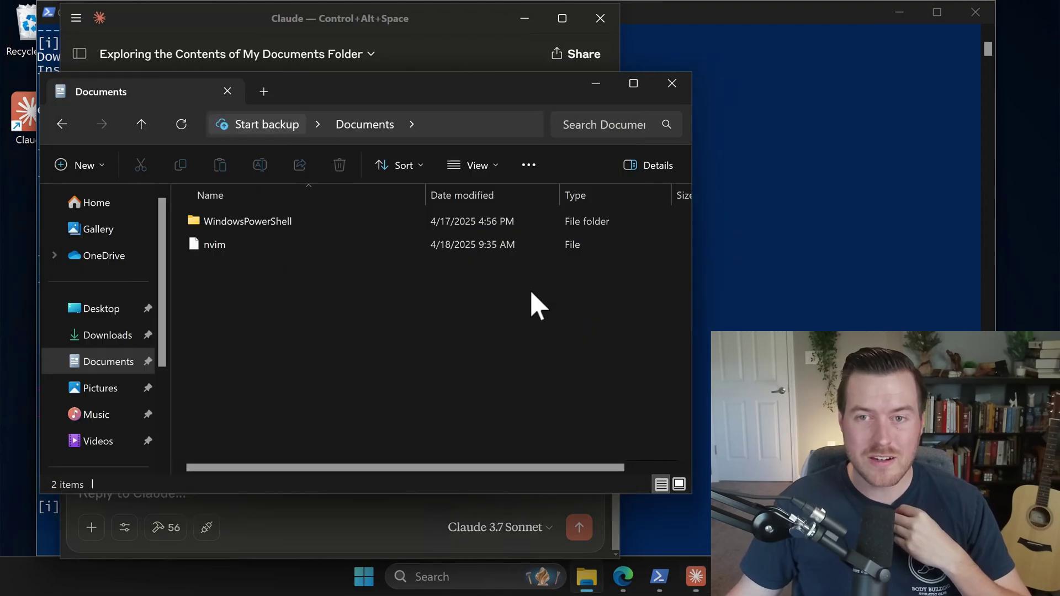
pyautogui.click(112, 337)
pyautogui.click(254, 243)
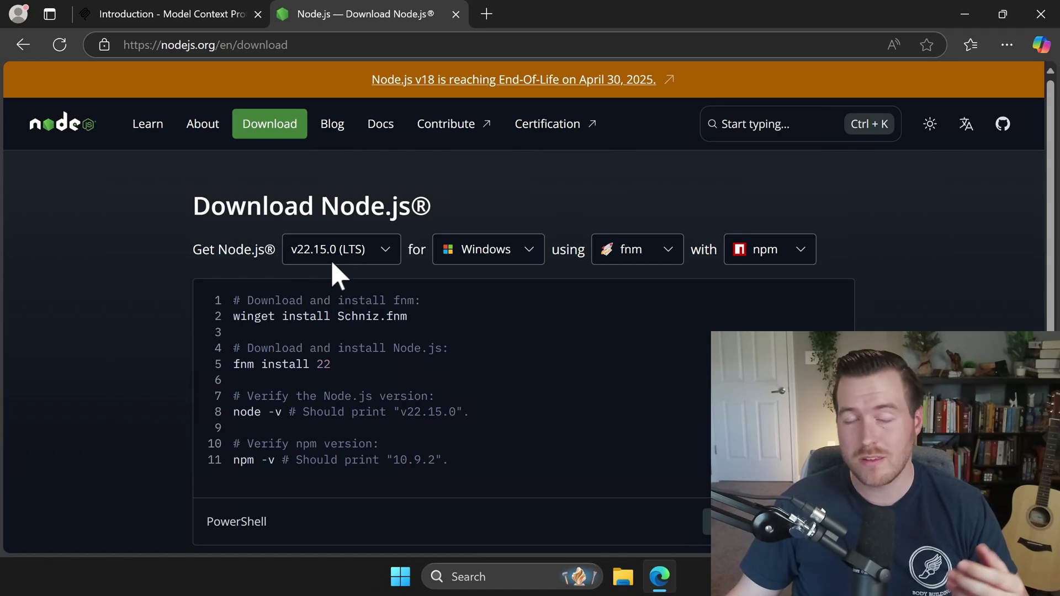
# - Review the Windows installation options on the Node.js download page at nodejs.org/en/download
pyautogui.click(313, 46)
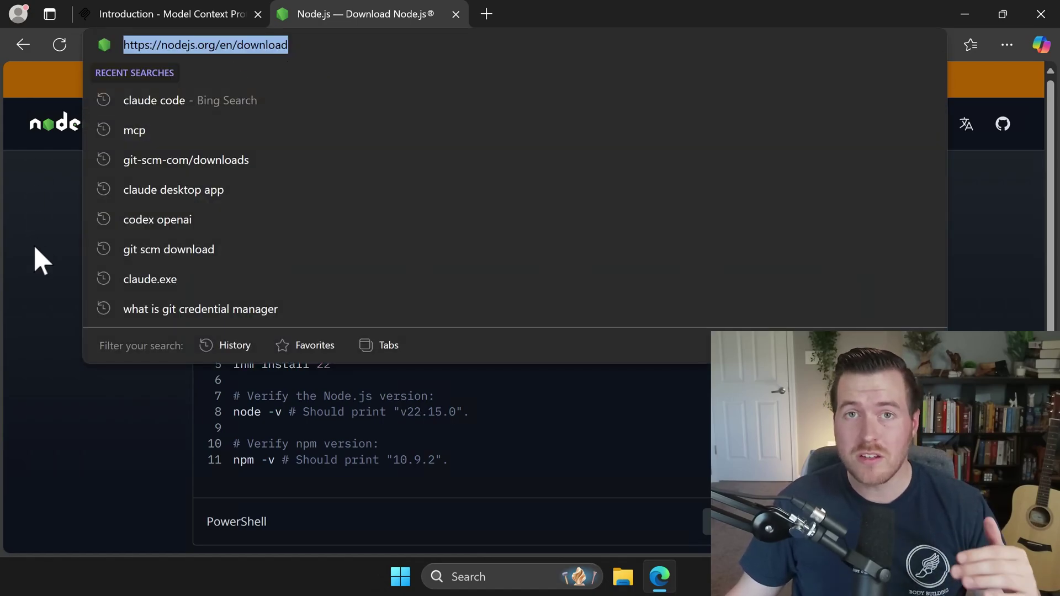
pyautogui.click(41, 260)
pyautogui.scroll(-3, 123, 292)
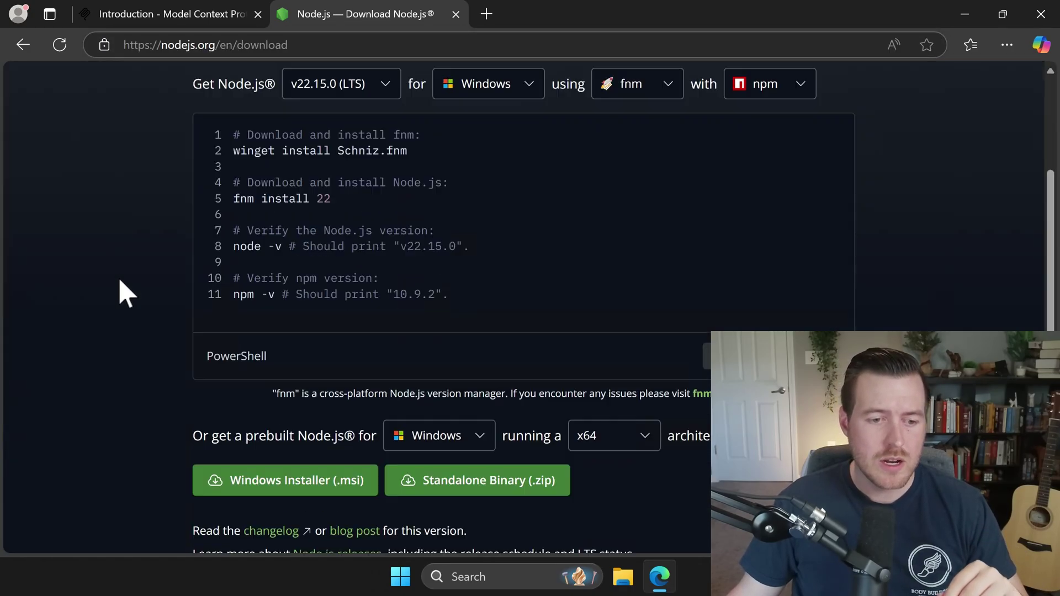
pyautogui.scroll(1, 125, 292)
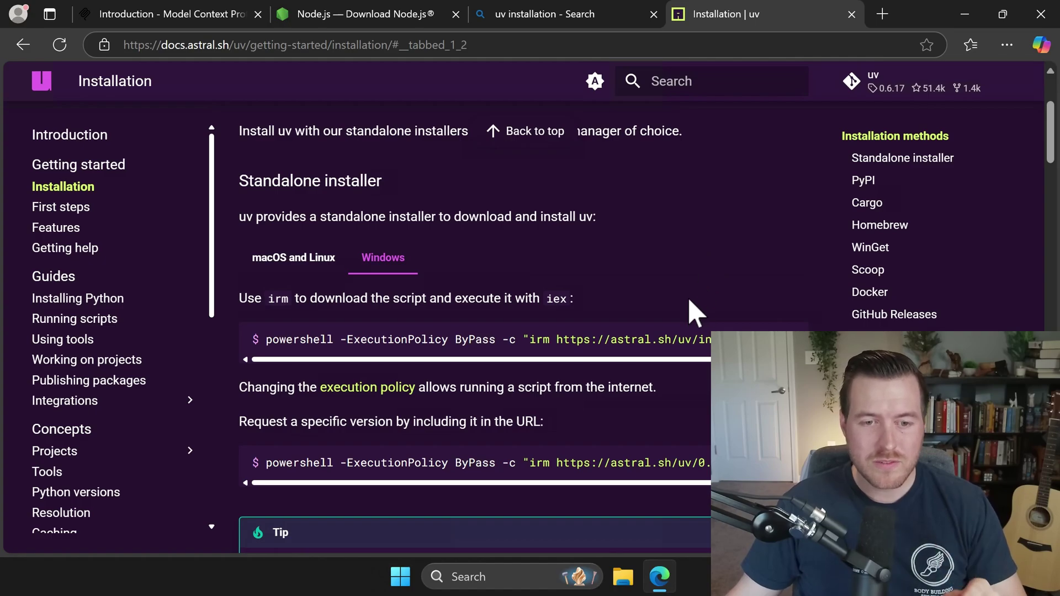
pyautogui.moveTo(698, 330)
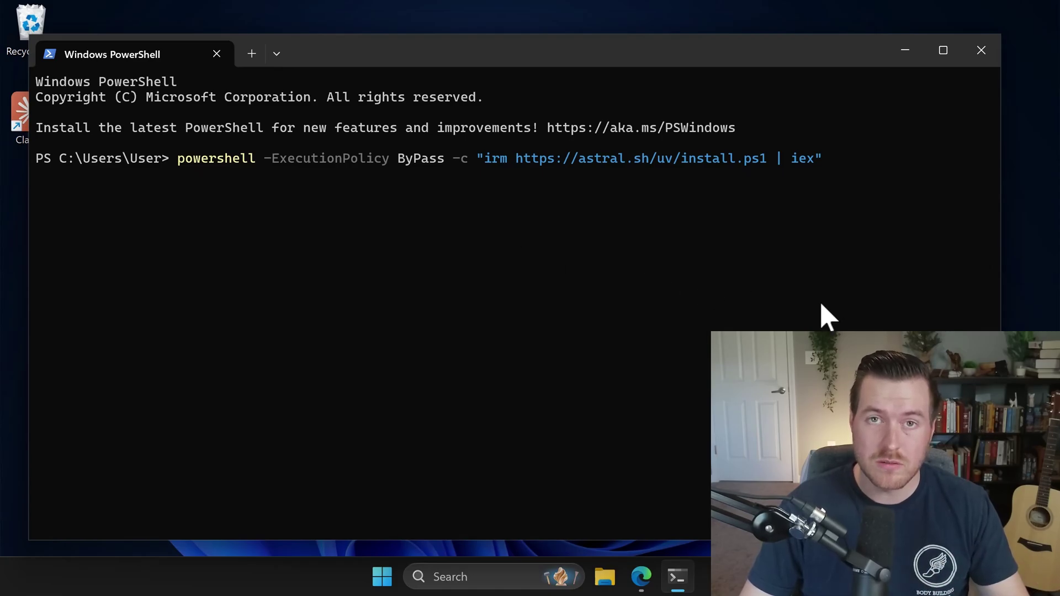
pyautogui.press('Return')
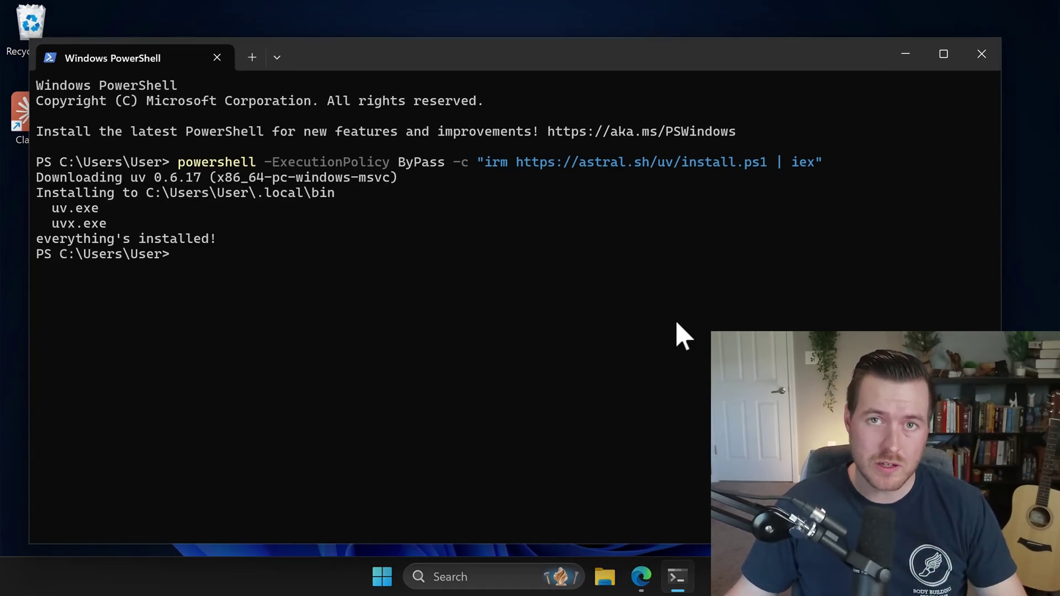
# - Switch to the browser and download the Windows version of the Claude desktop app from claude.ai/download
pyautogui.hotkey('alt', 'Tab')
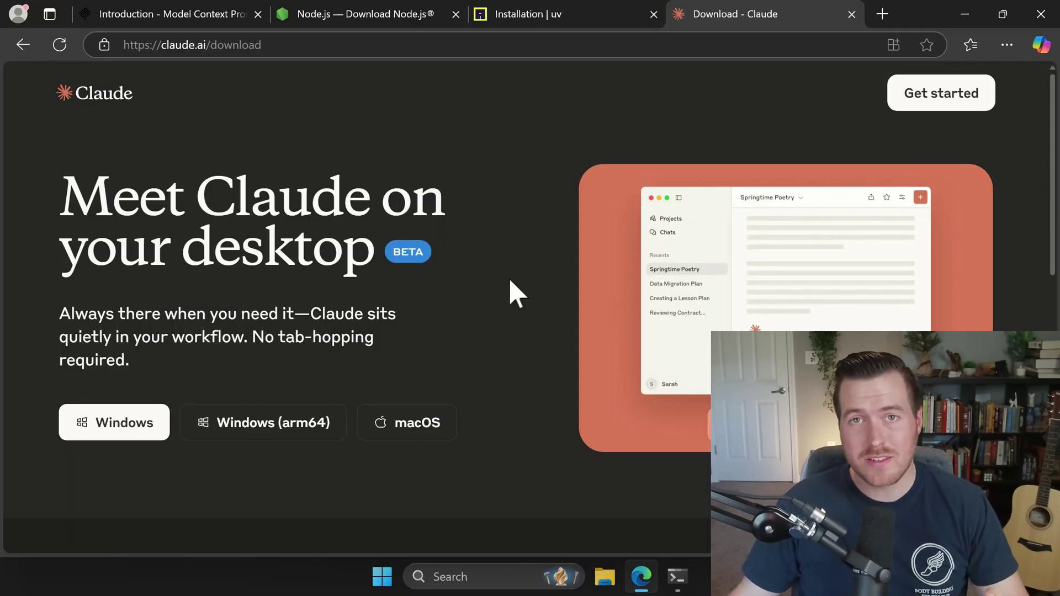
pyautogui.click(318, 46)
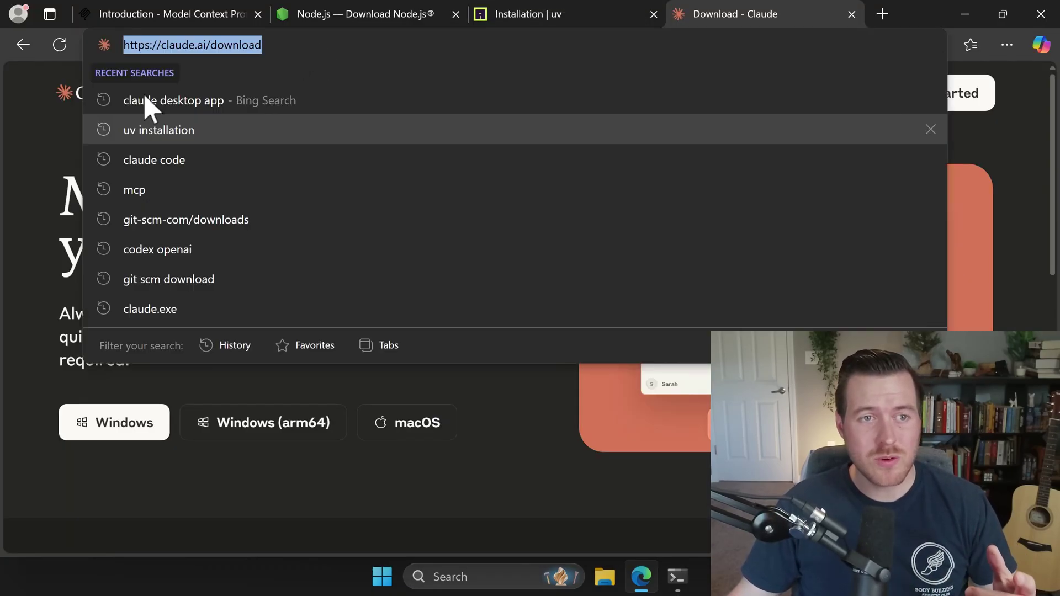
pyautogui.click(28, 138)
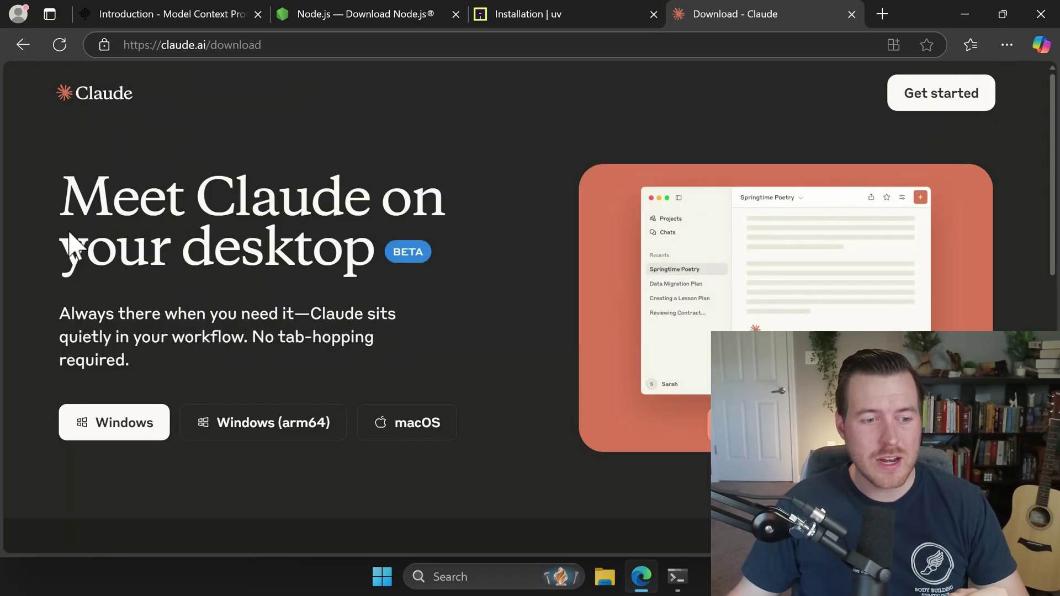
pyautogui.click(131, 443)
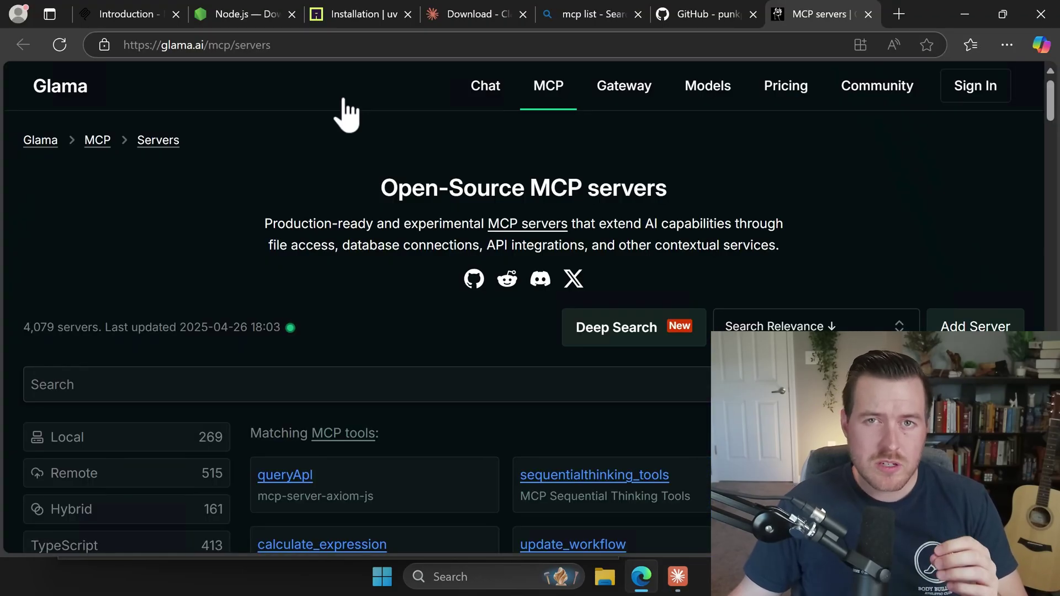
# - Find the Filesystem MCP Server on glama.ai/mcp/servers and copy its NPX configuration snippet
pyautogui.click(307, 45)
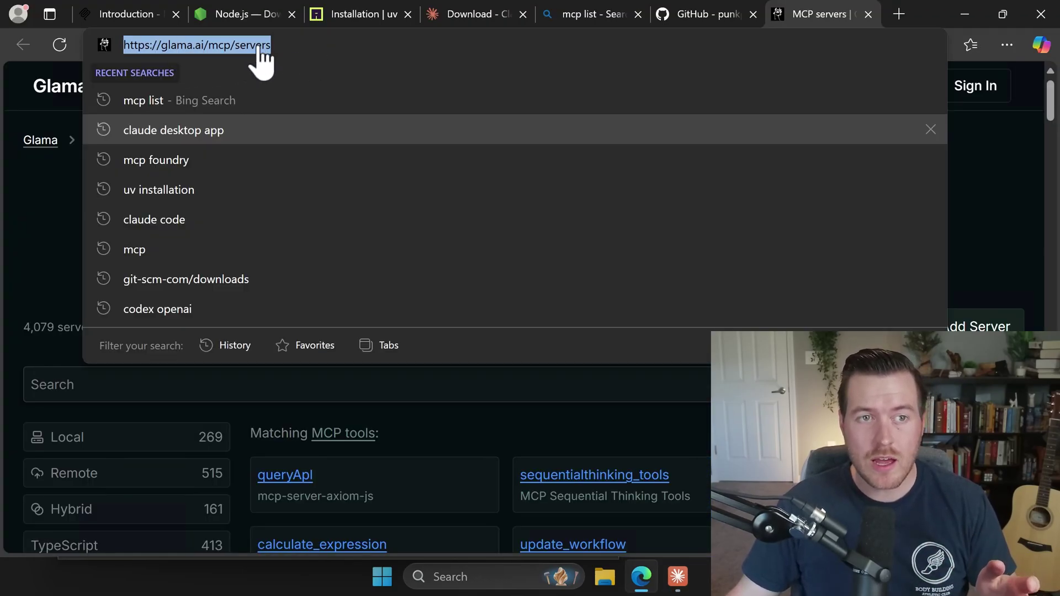
pyautogui.click(60, 203)
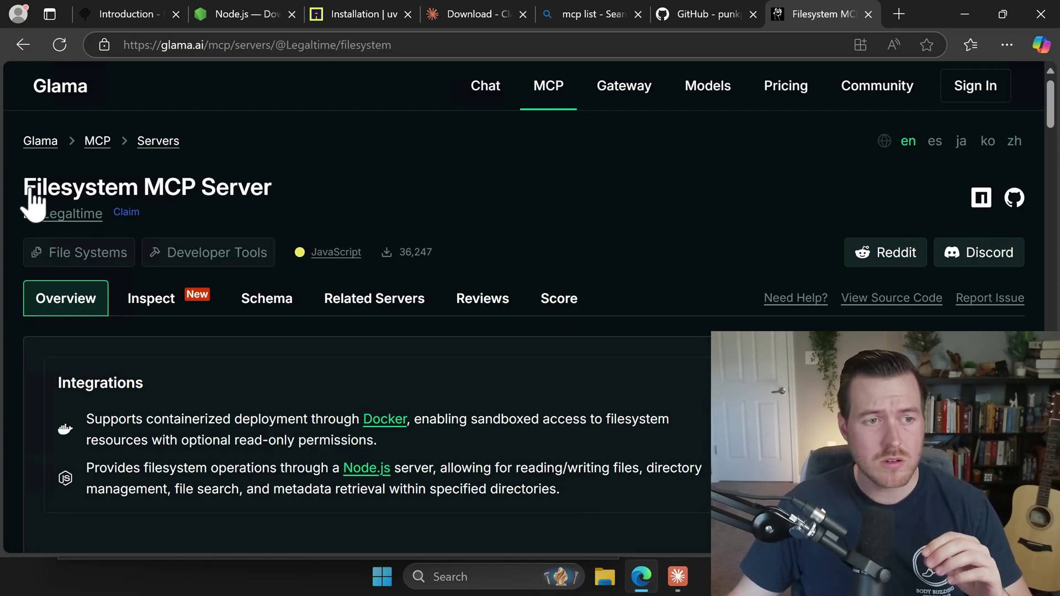
pyautogui.moveTo(27, 191); pyautogui.dragTo(273, 190)
pyautogui.click(625, 221)
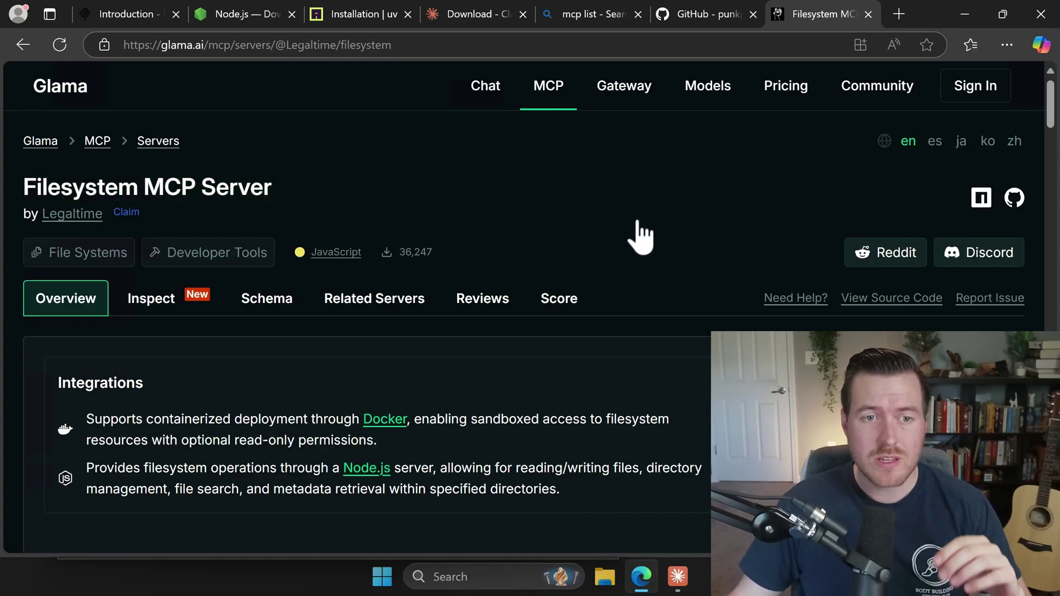
pyautogui.scroll(-20, 667, 251)
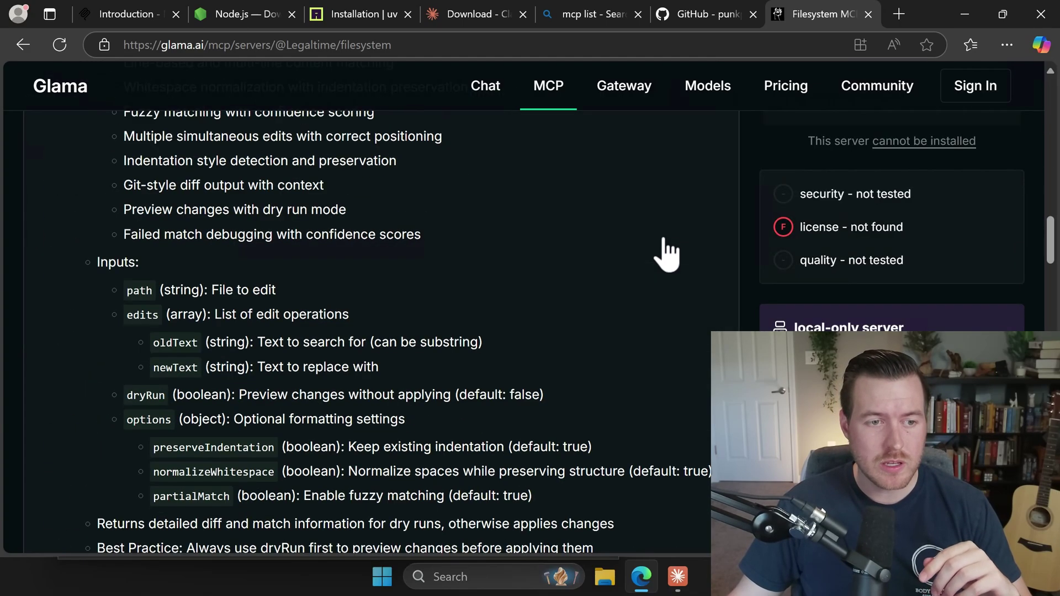
pyautogui.scroll(-15, 668, 255)
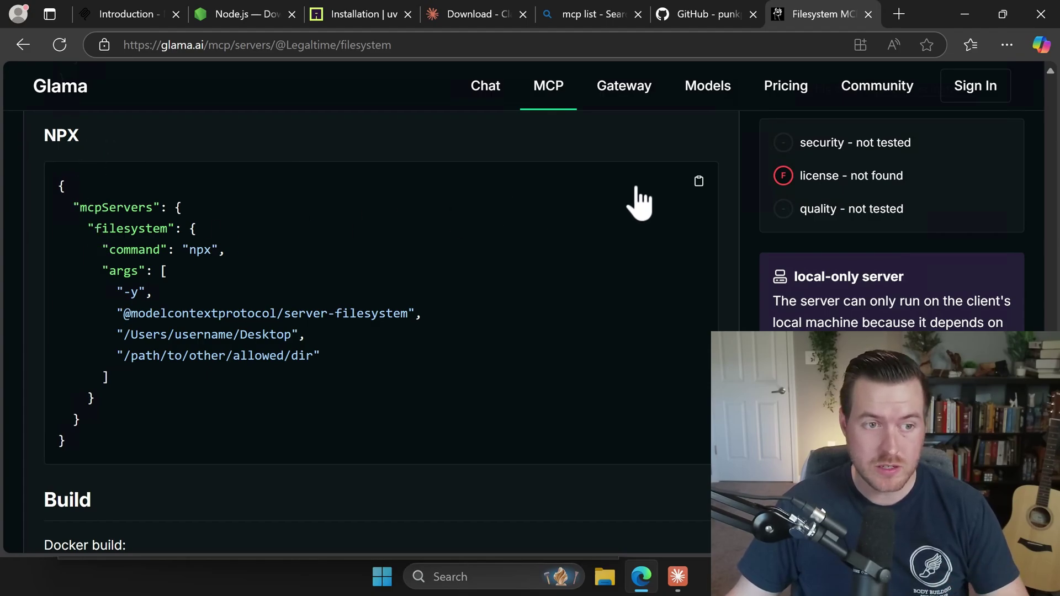
pyautogui.click(700, 183)
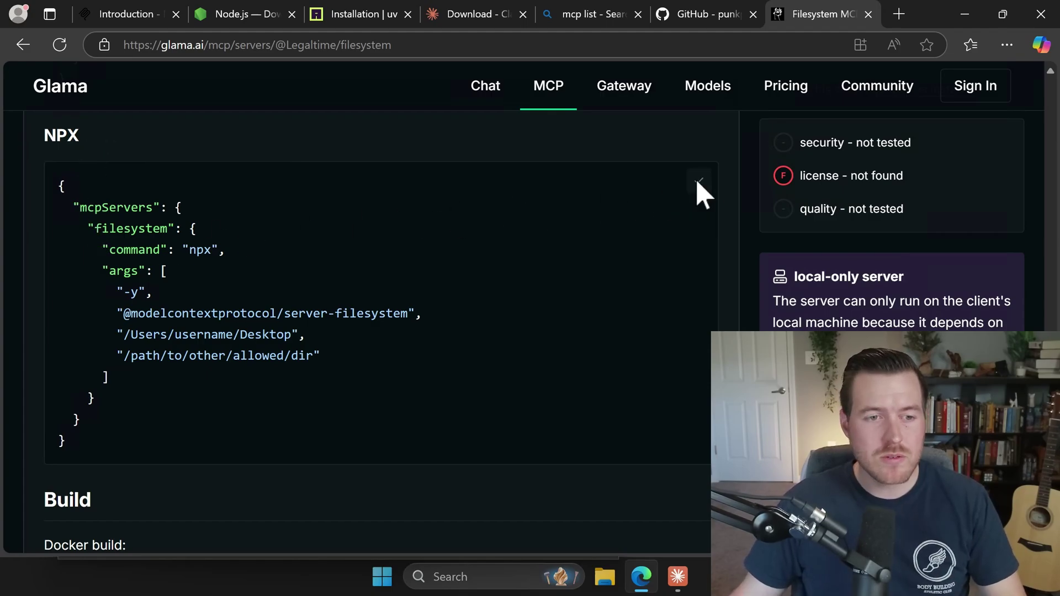
# - Switch to the Claude desktop app and use its Developer settings to reveal the MCP configuration file in its folder
pyautogui.click(684, 580)
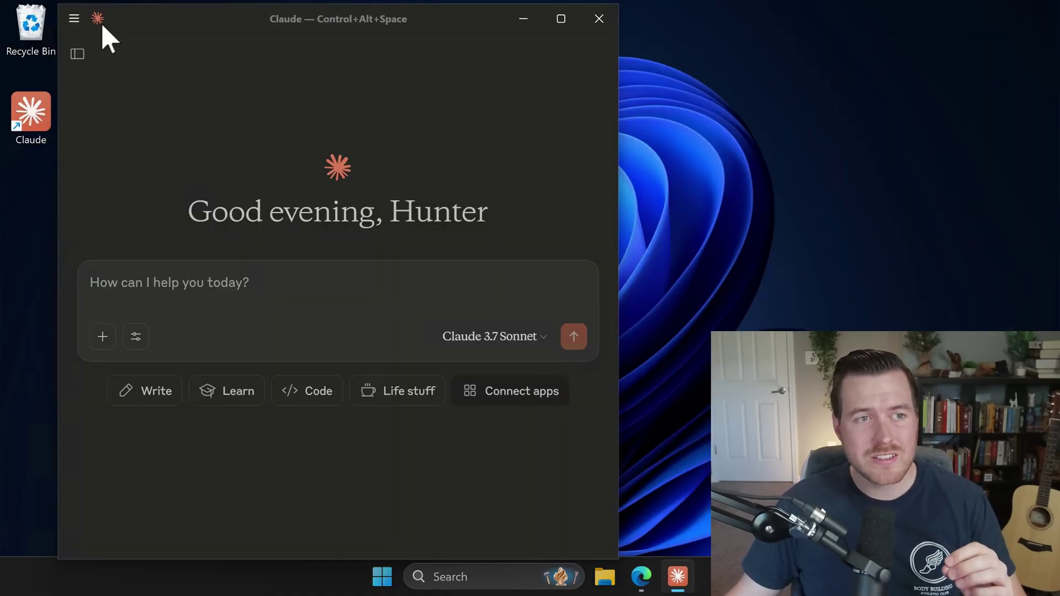
pyautogui.click(74, 18)
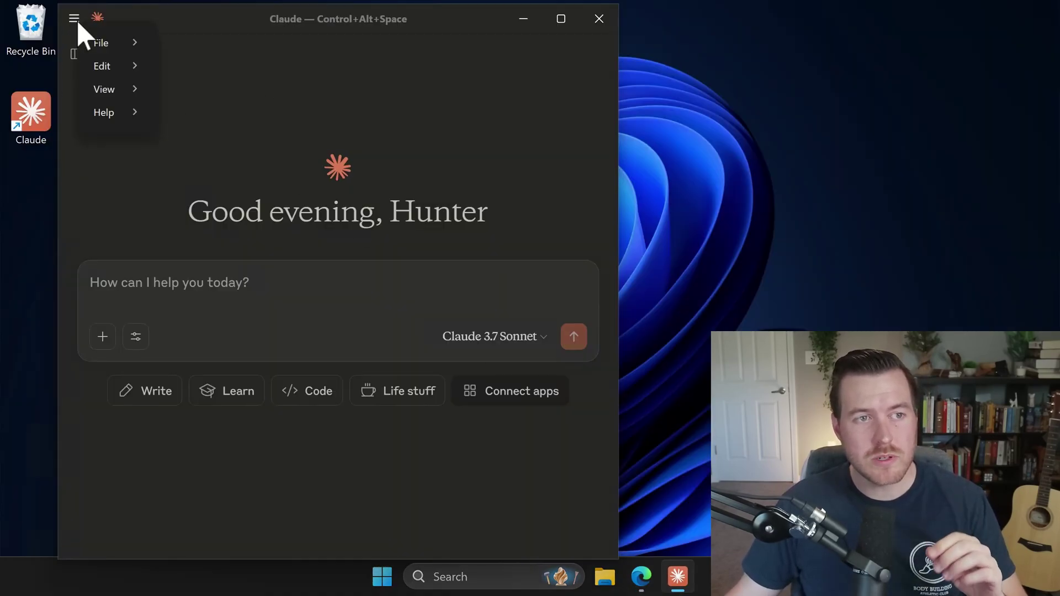
pyautogui.moveTo(112, 44)
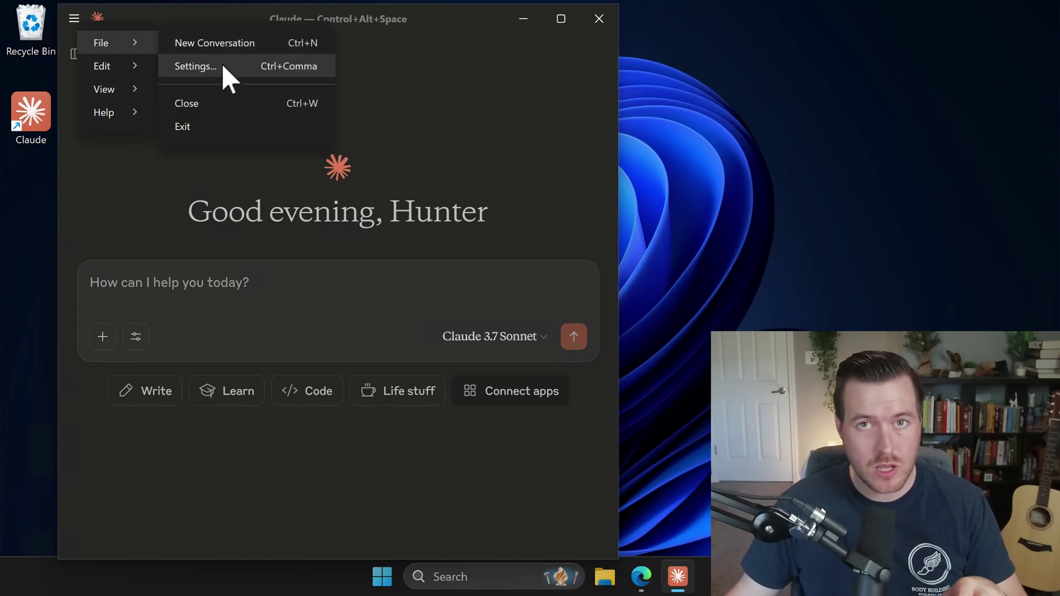
pyautogui.click(194, 66)
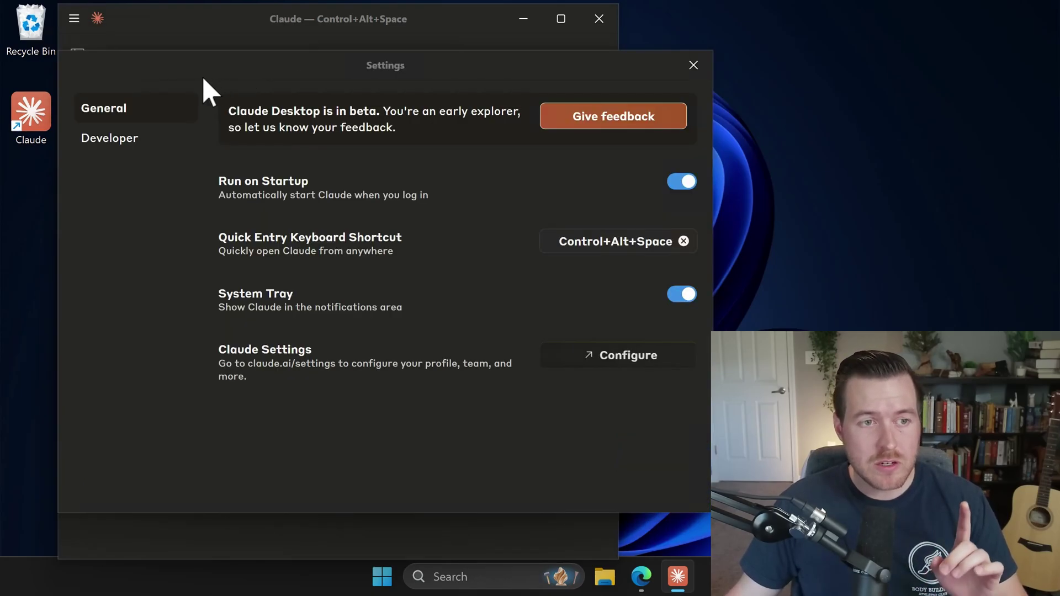
pyautogui.click(122, 146)
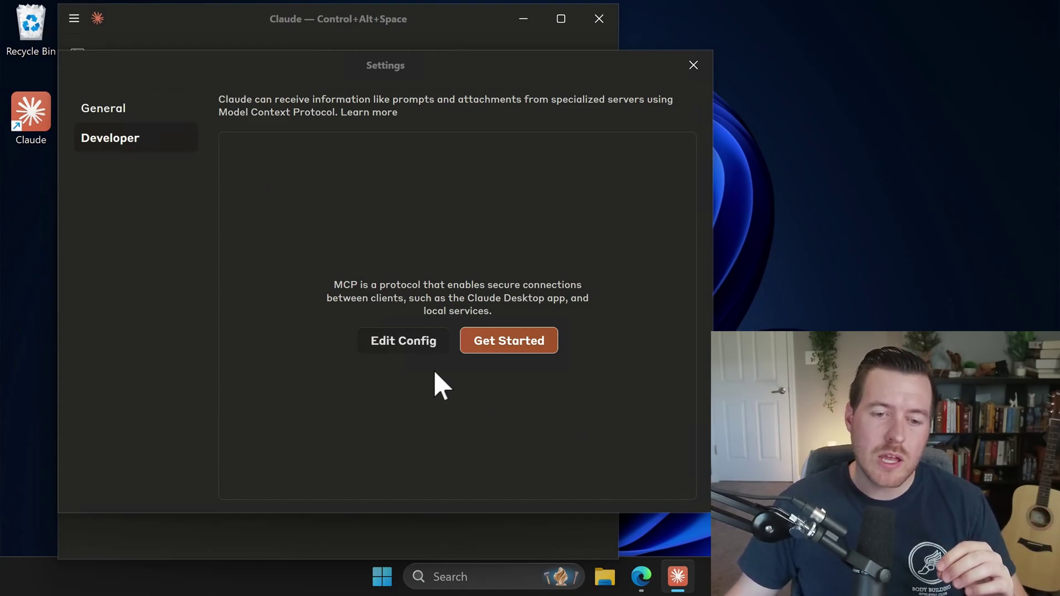
pyautogui.click(410, 343)
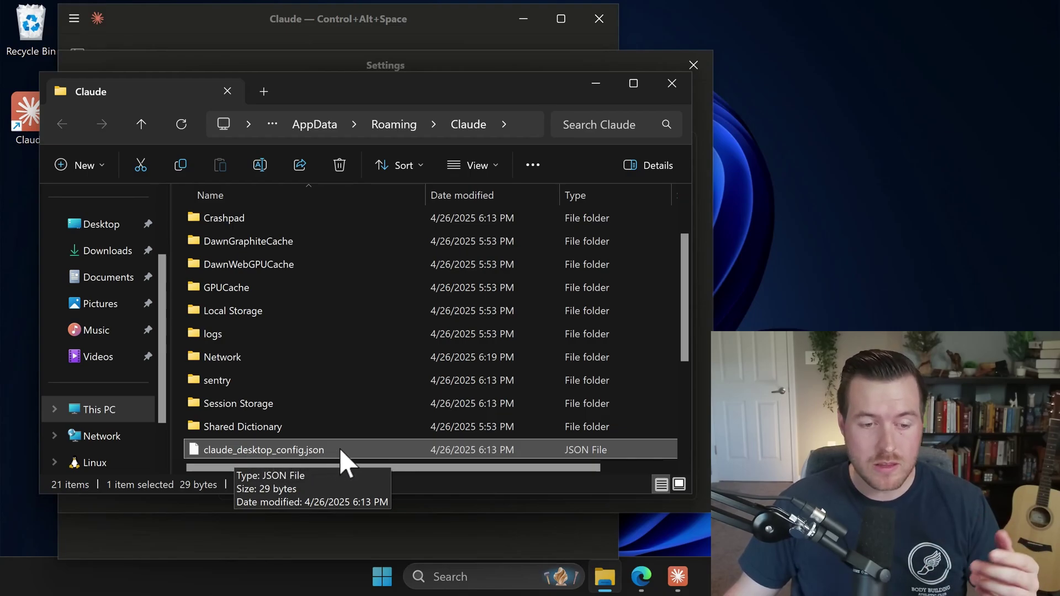
# - Open claude_desktop_config.json in Notepad and replace its entire contents with the copied filesystem server configuration
pyautogui.rightClick(260, 454)
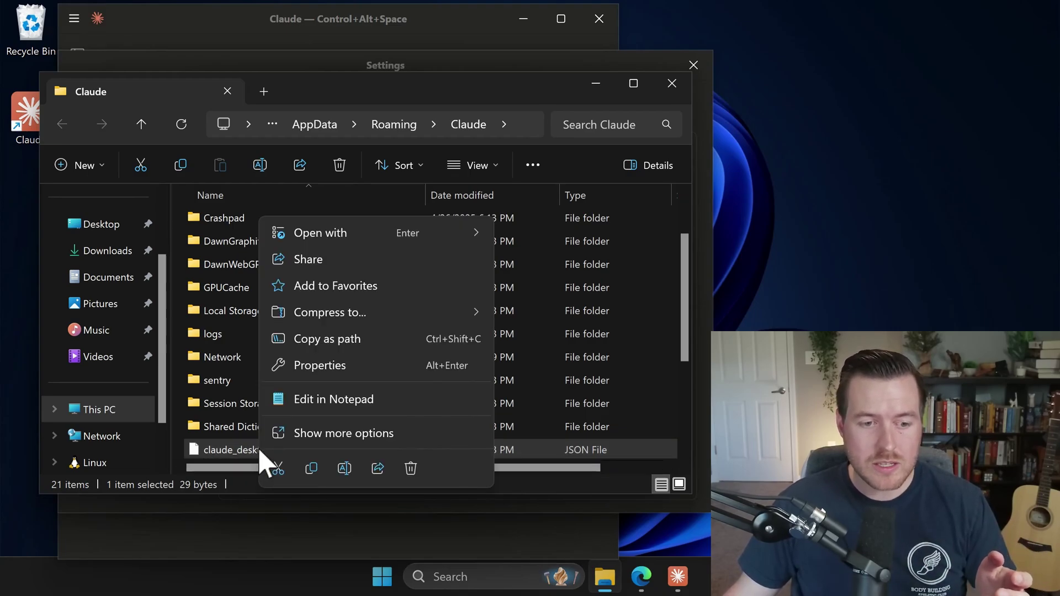
pyautogui.click(371, 400)
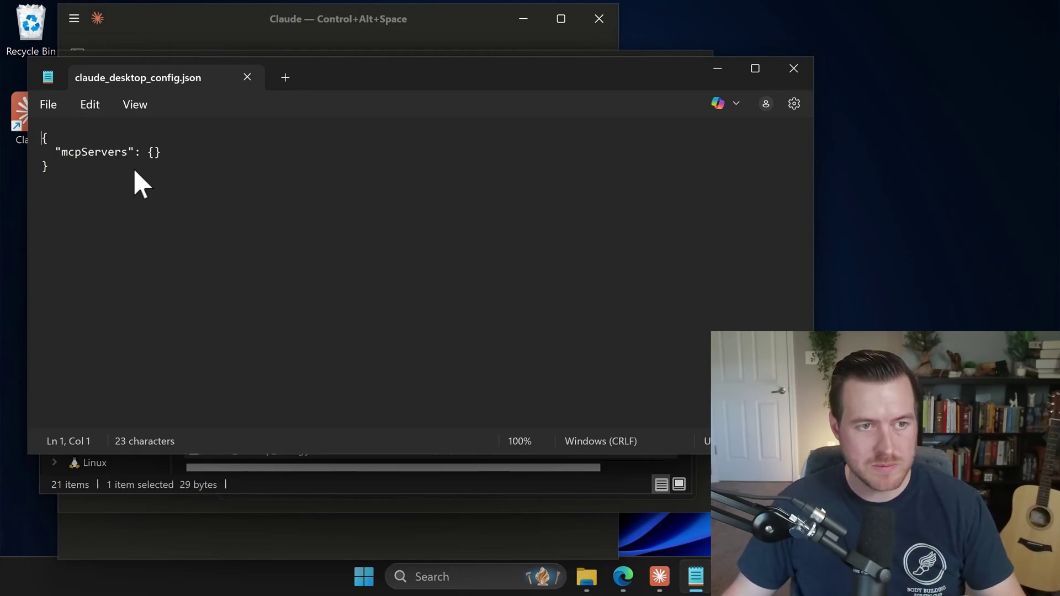
pyautogui.hotkey('ctrl', 'a')
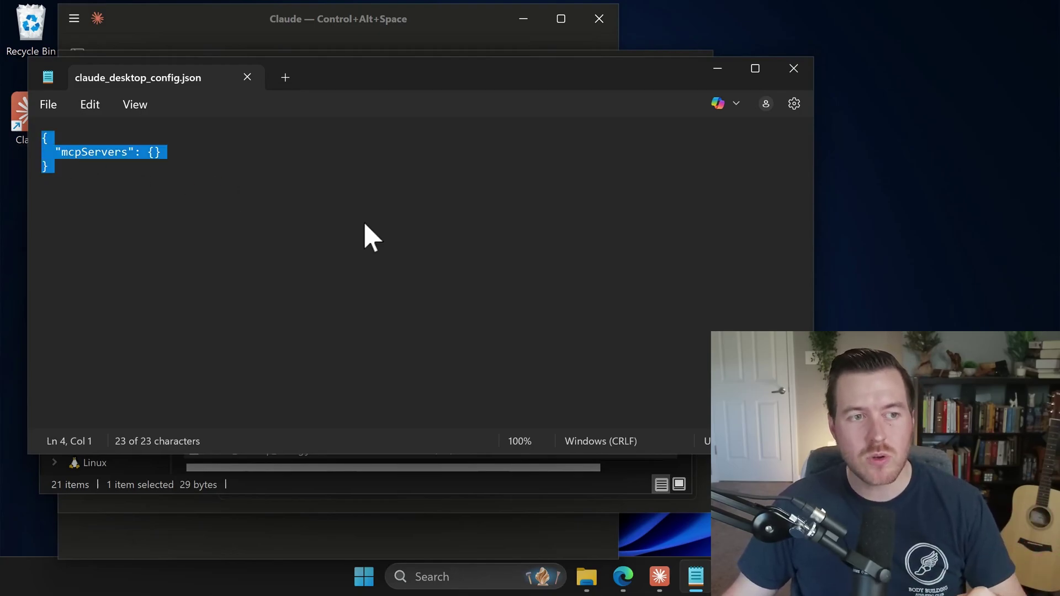
pyautogui.hotkey('ctrl', 'v')
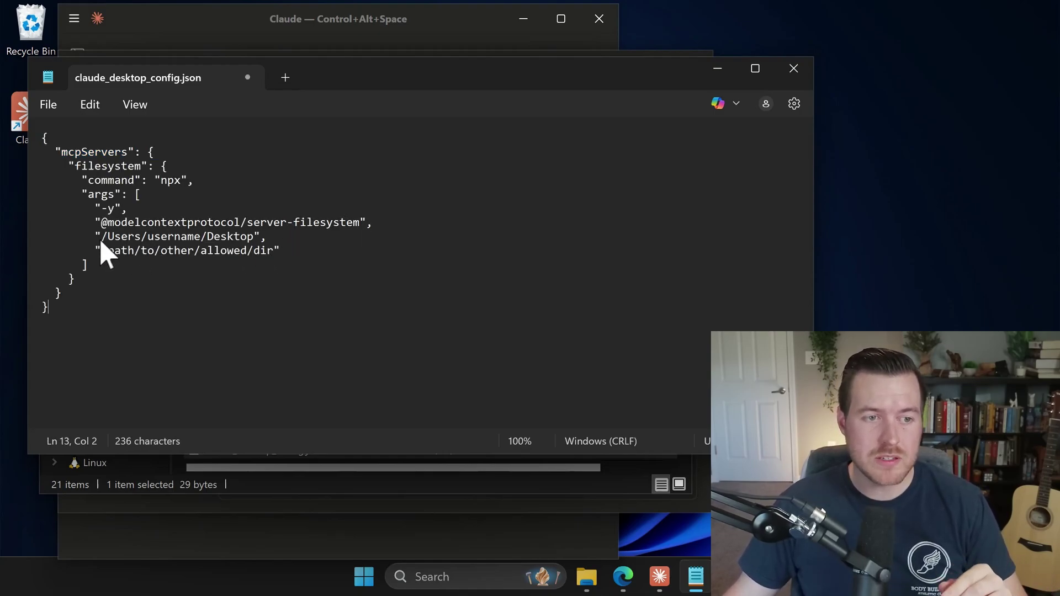
# - Replace the two placeholder directory arguments of the filesystem server with the single path "C:/Users/User/Documents" and save the file
pyautogui.moveTo(107, 238); pyautogui.dragTo(253, 238)
pyautogui.click(291, 241)
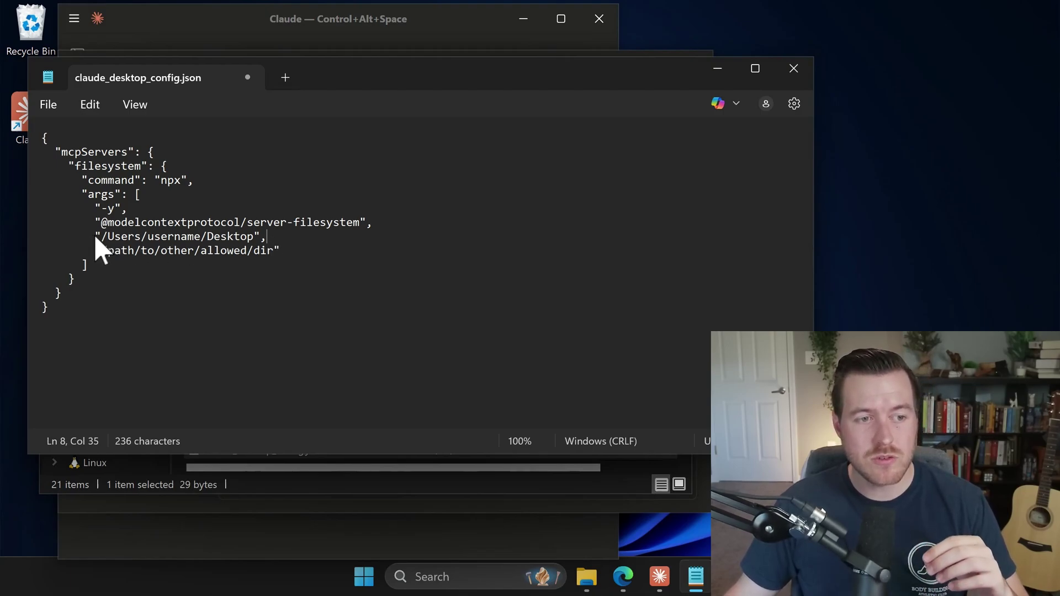
pyautogui.moveTo(96, 237); pyautogui.dragTo(284, 254)
pyautogui.click(267, 244)
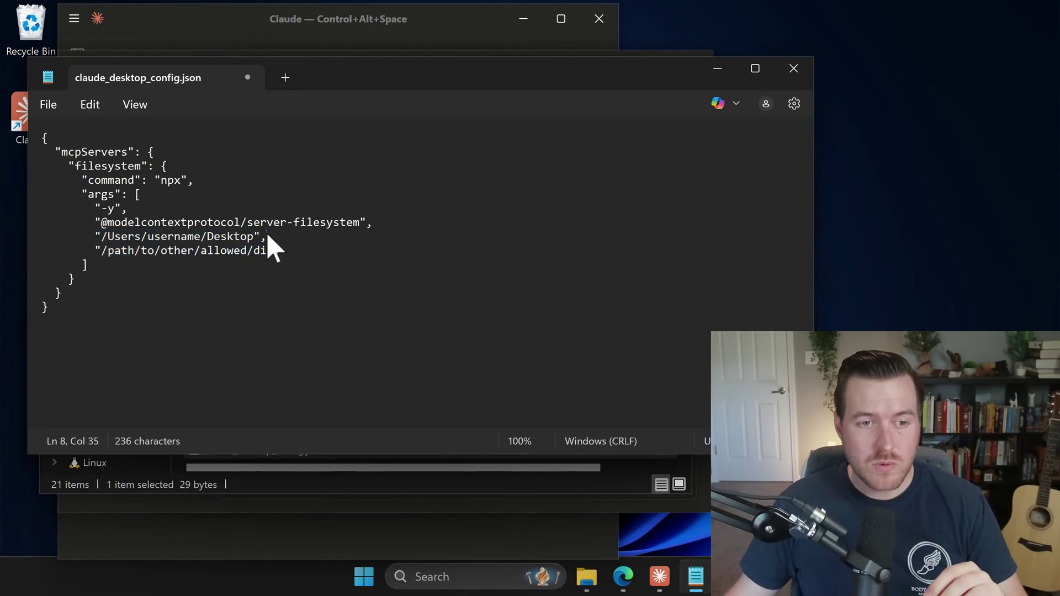
pyautogui.moveTo(94, 237); pyautogui.dragTo(308, 247)
pyautogui.click(304, 247)
pyautogui.tripleClick(292, 246)
pyautogui.hotkey('shift', 'Left')
pyautogui.press('BackSpace')
pyautogui.press('BackSpace')
pyautogui.press('BackSpace')
pyautogui.press('BackSpace')
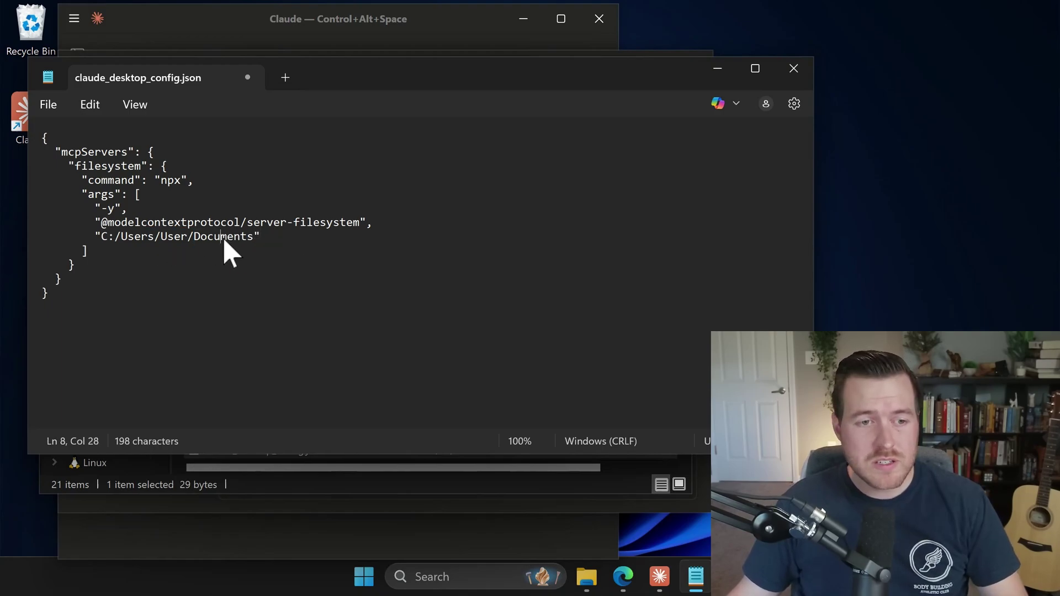
pyautogui.doubleClick(225, 238)
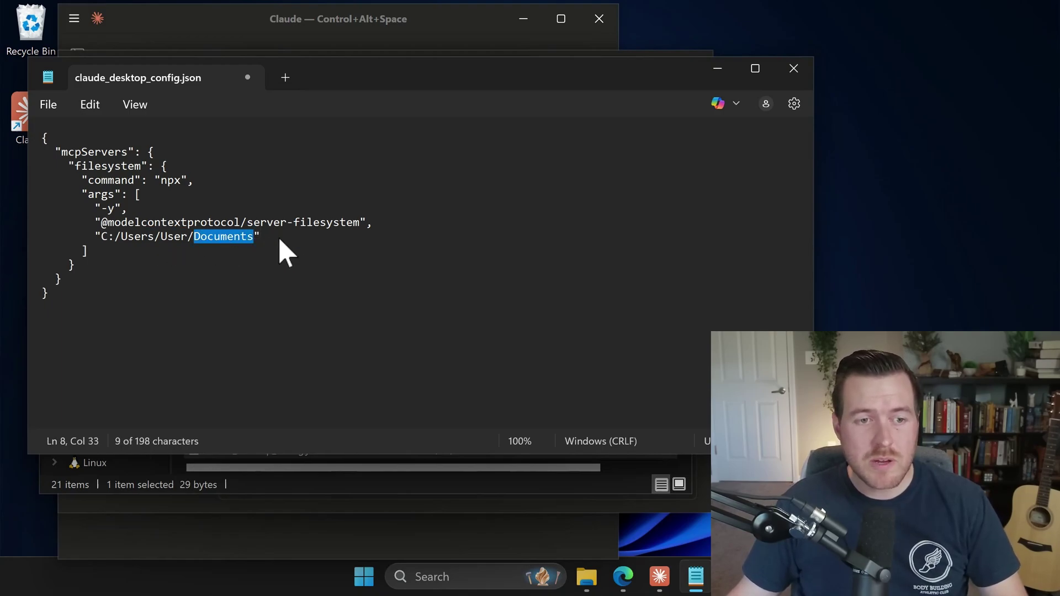
pyautogui.click(280, 238)
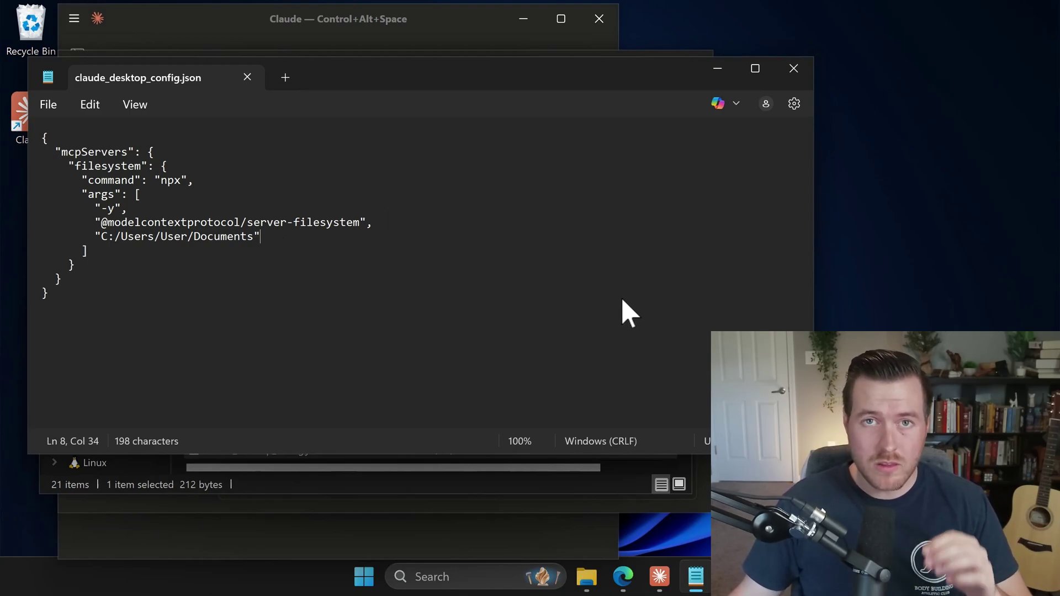
# - Switch to the browser and copy only the "desktop-commander" entry from the manual configuration example on the Claude Desktop Commander MCP page
pyautogui.moveTo(624, 579)
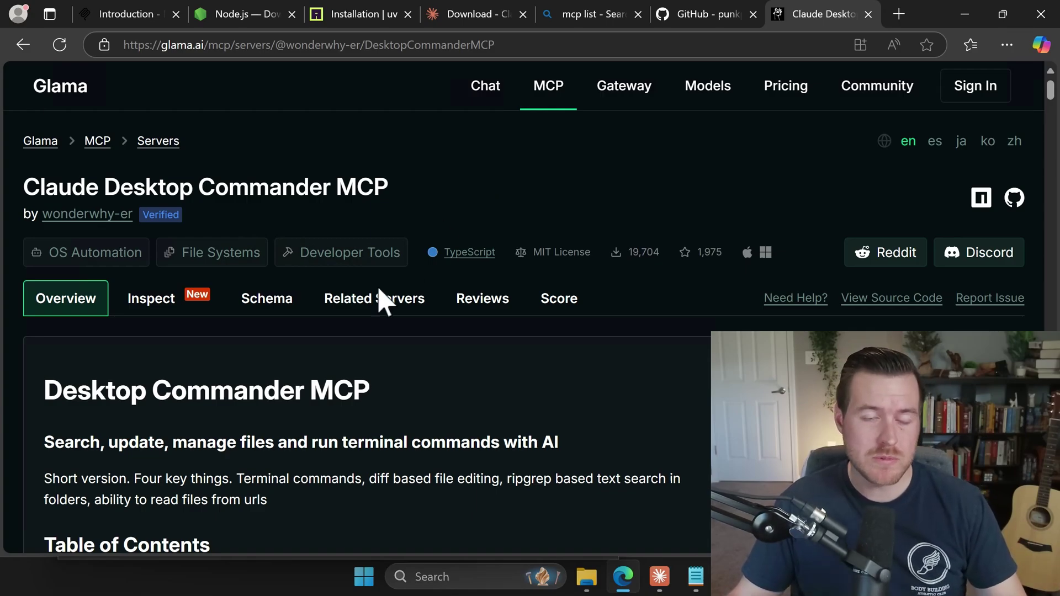
pyautogui.scroll(-15, 342, 343)
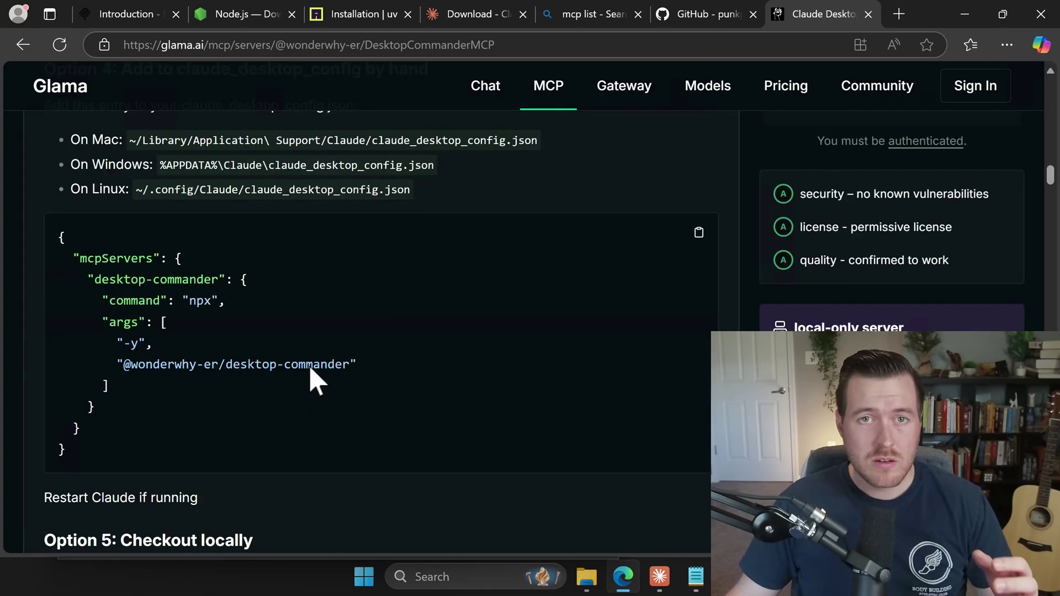
pyautogui.doubleClick(93, 261)
pyautogui.click(228, 263)
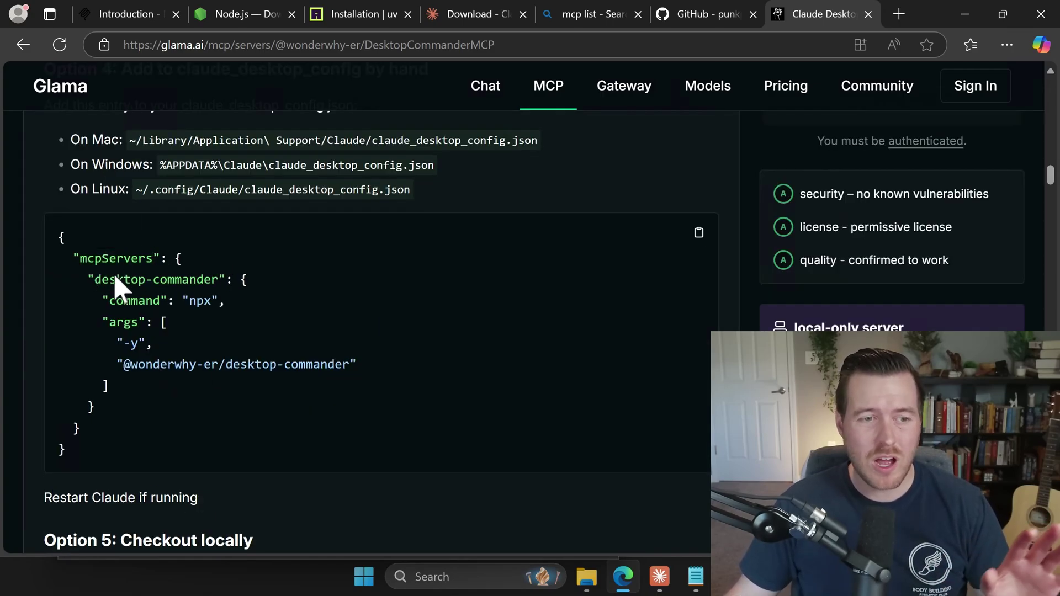
pyautogui.moveTo(92, 283); pyautogui.dragTo(125, 406)
pyautogui.hotkey('ctrl', 'c')
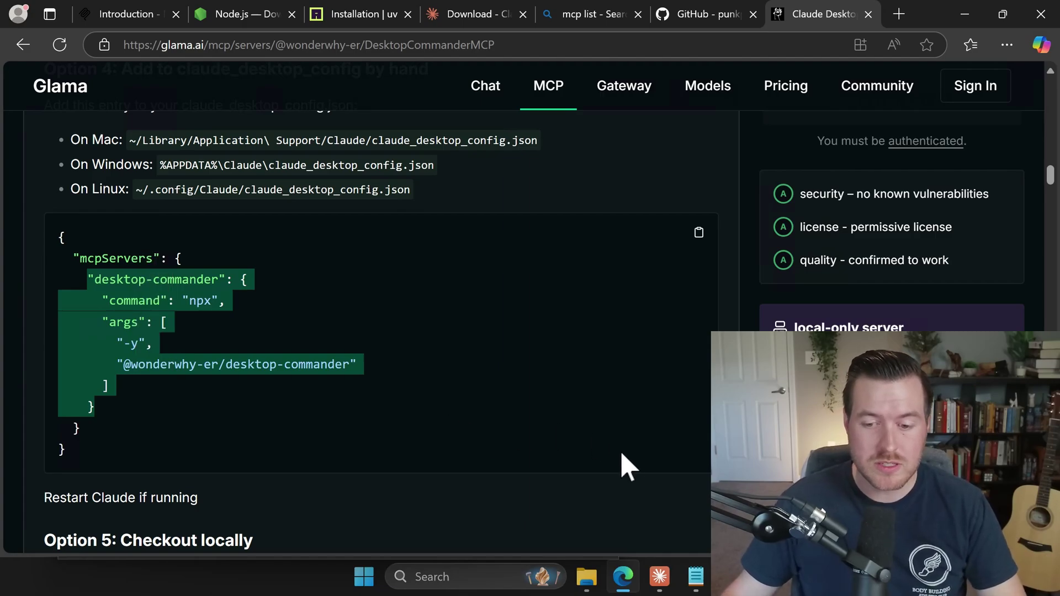
# - Switch to Notepad and add the copied "desktop-commander" entry after the filesystem entry, separated by a comma and indented to match
pyautogui.click(696, 584)
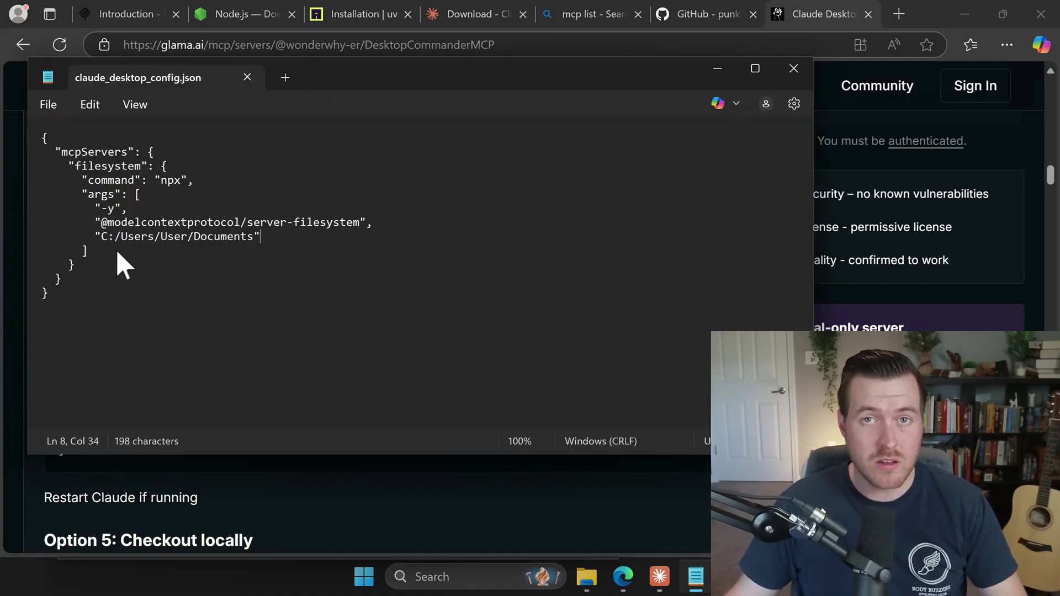
pyautogui.click(146, 266)
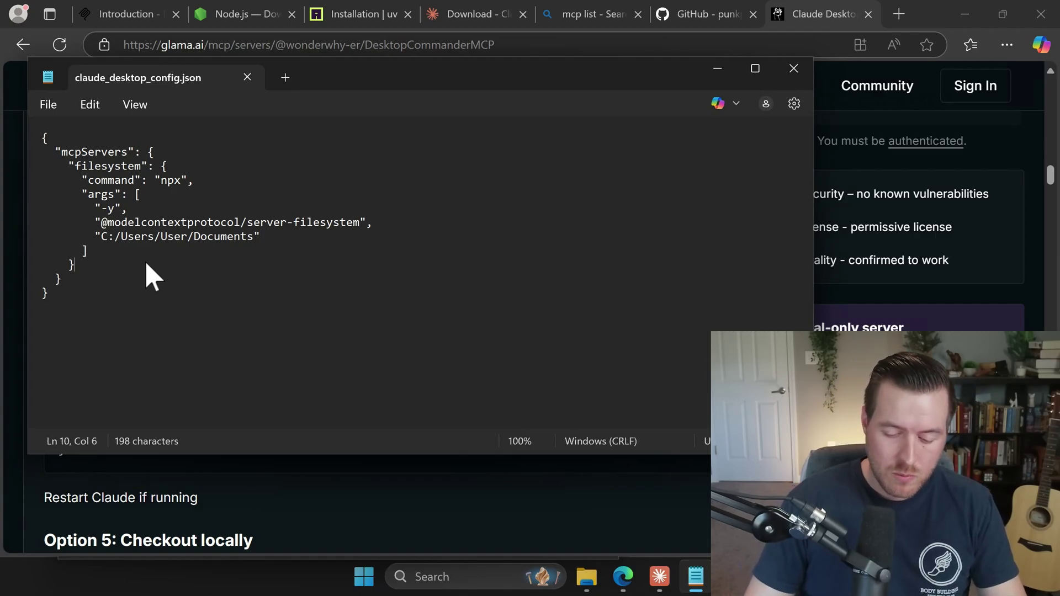
pyautogui.press('Return')
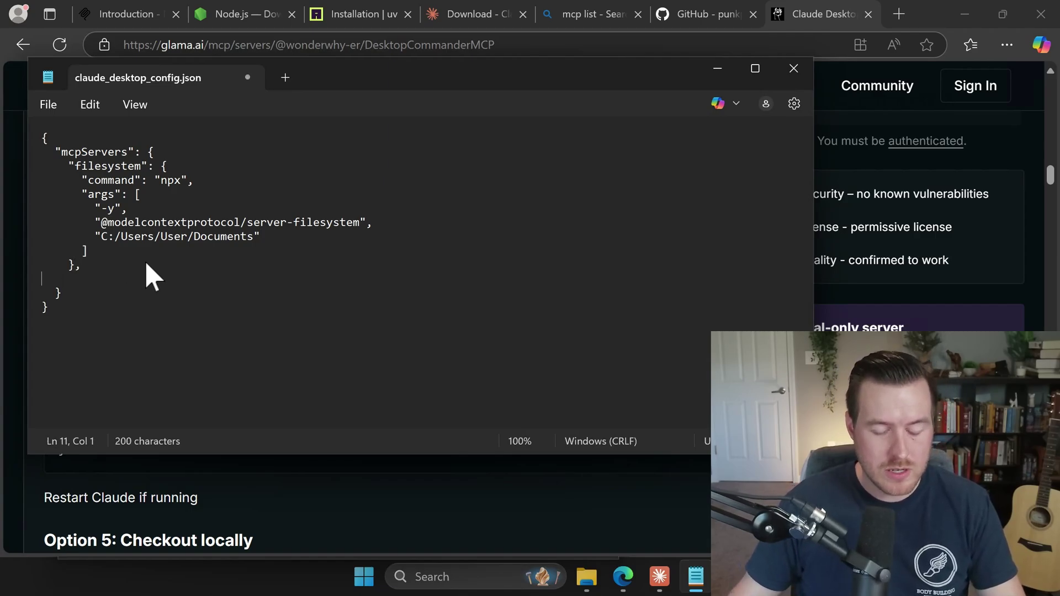
pyautogui.hotkey('ctrl', 'v')
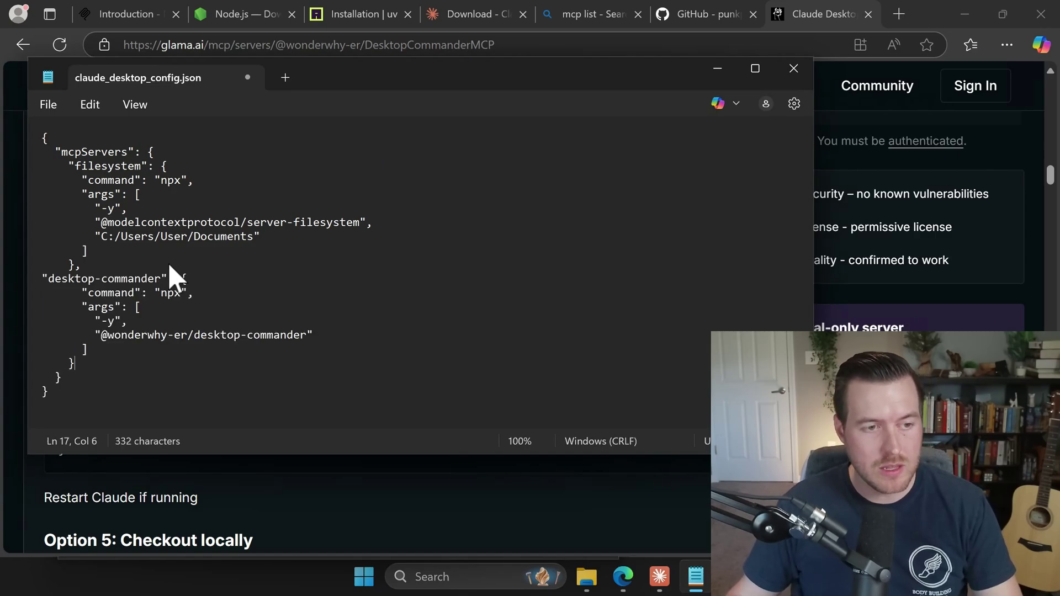
pyautogui.press('Up')
pyautogui.press('Up')
pyautogui.press('Up')
pyautogui.press('Up')
pyautogui.press('Up')
pyautogui.press('Up')
pyautogui.press('Home')
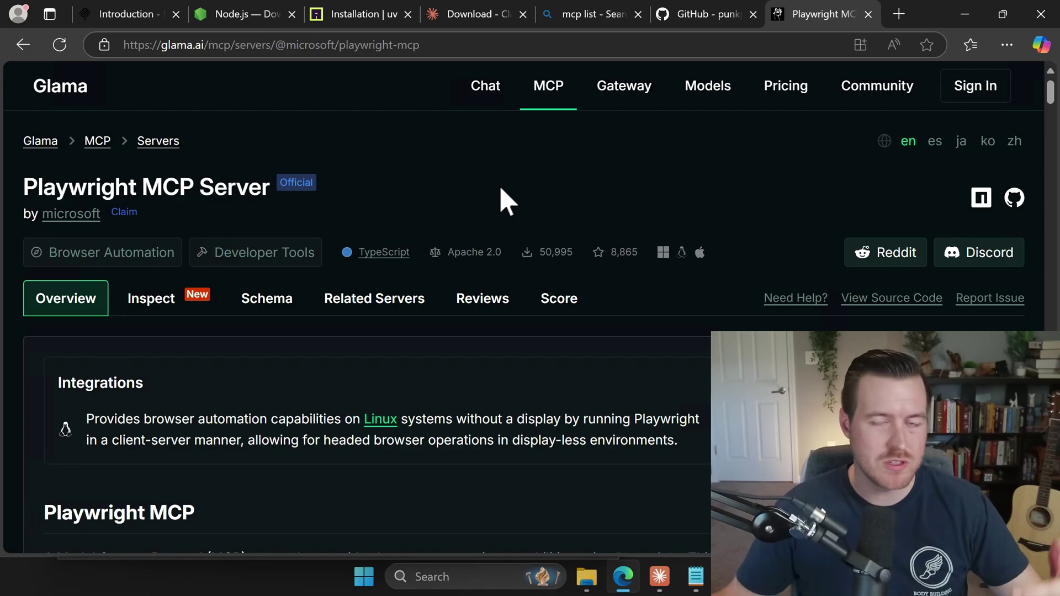
# - Copy the "playwright" entry from the Playwright MCP Server page's NPX example into claude_desktop_config.json in Notepad below "desktop-commander", and save the file
pyautogui.scroll(-10, 430, 265)
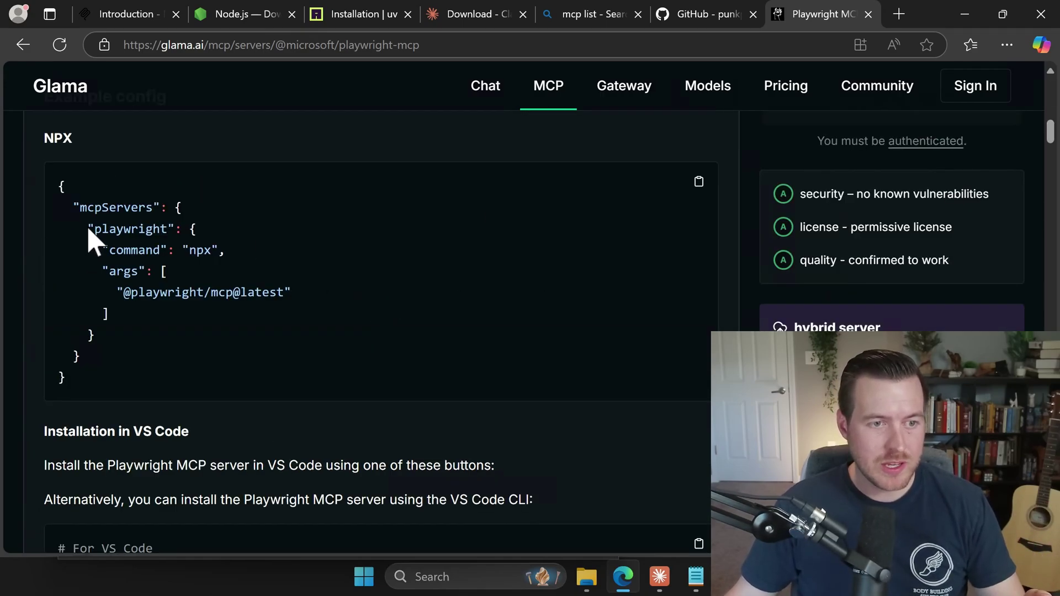
pyautogui.moveTo(88, 228); pyautogui.dragTo(115, 341)
pyautogui.hotkey('ctrl', 'c')
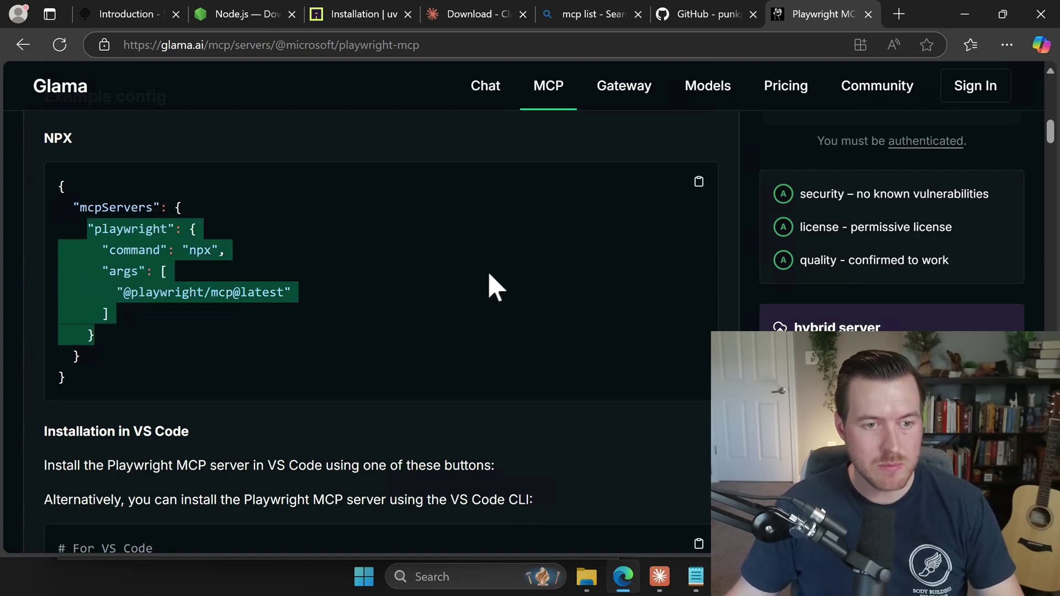
pyautogui.click(696, 577)
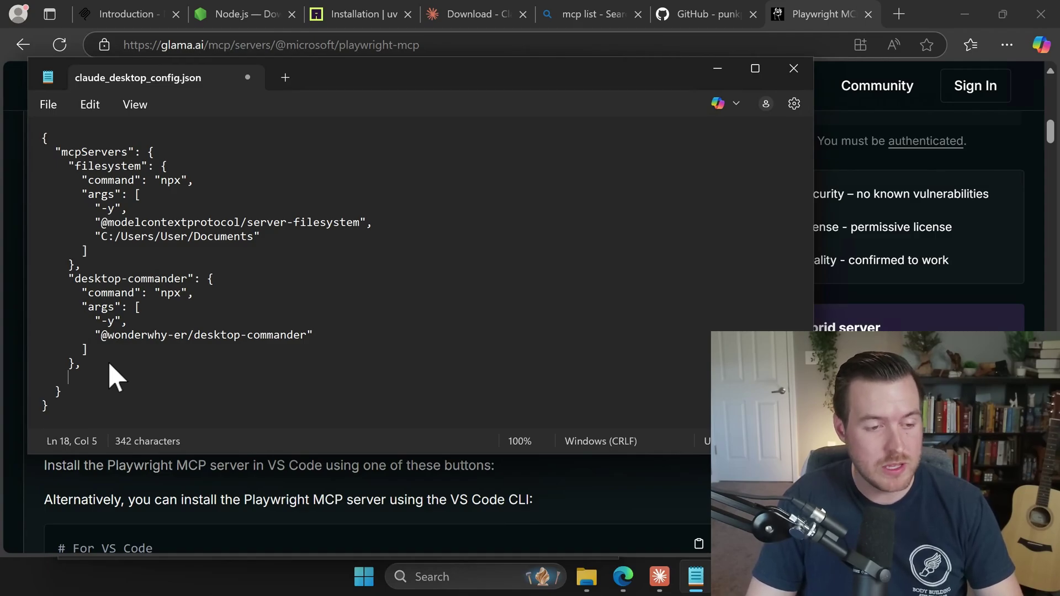
pyautogui.hotkey('ctrl', 'v')
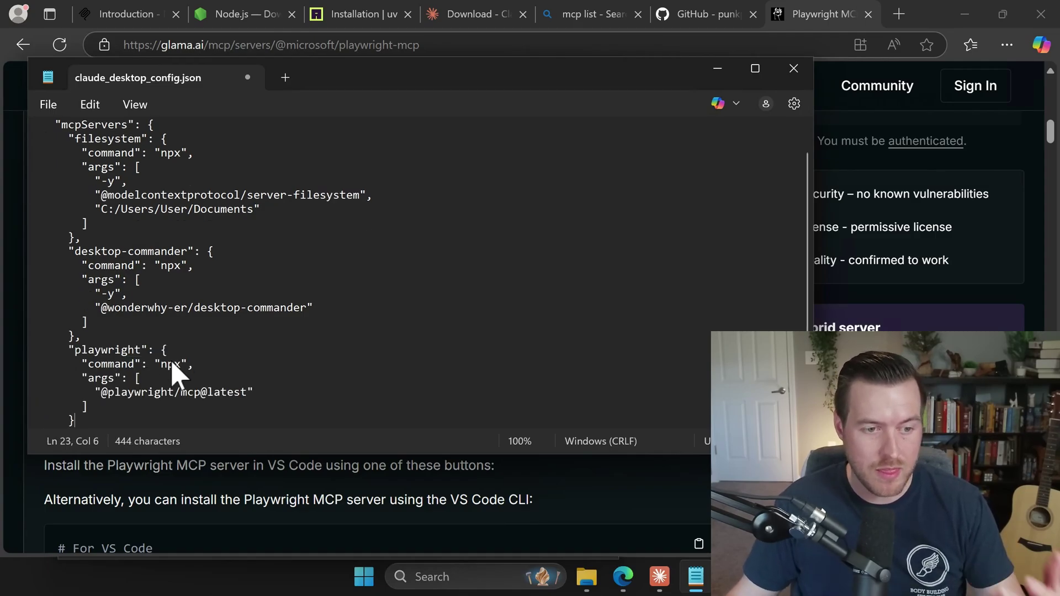
pyautogui.hotkey('ctrl', 's')
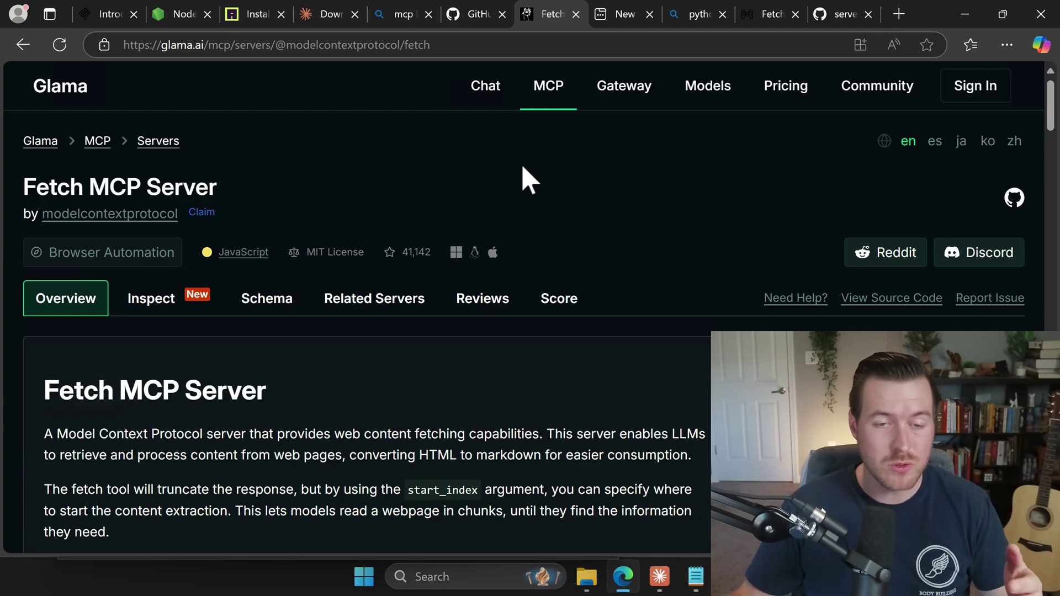
# - Copy the uvx "fetch" entry from the Fetch MCP Server page into claude_desktop_config.json in Notepad, after the playwright entry and a comma
pyautogui.scroll(-10, 383, 200)
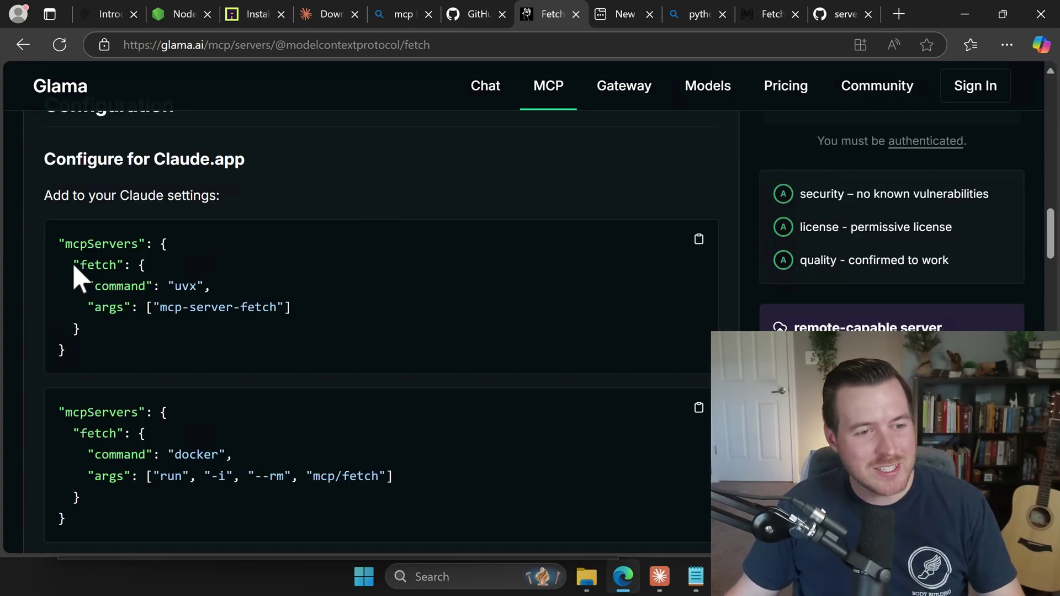
pyautogui.moveTo(75, 266); pyautogui.dragTo(91, 336)
pyautogui.hotkey('ctrl', 'c')
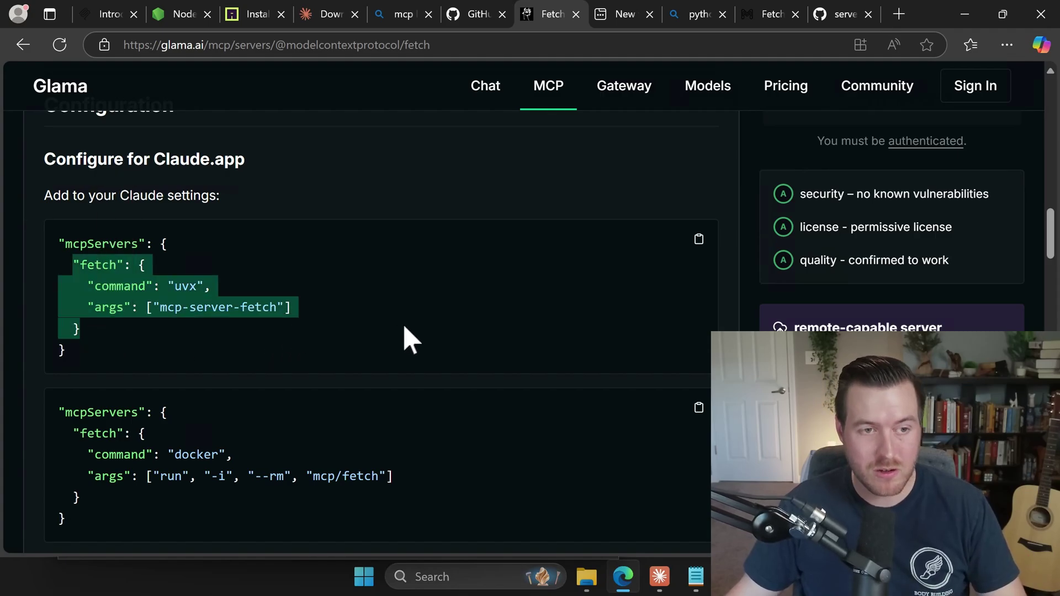
pyautogui.click(696, 584)
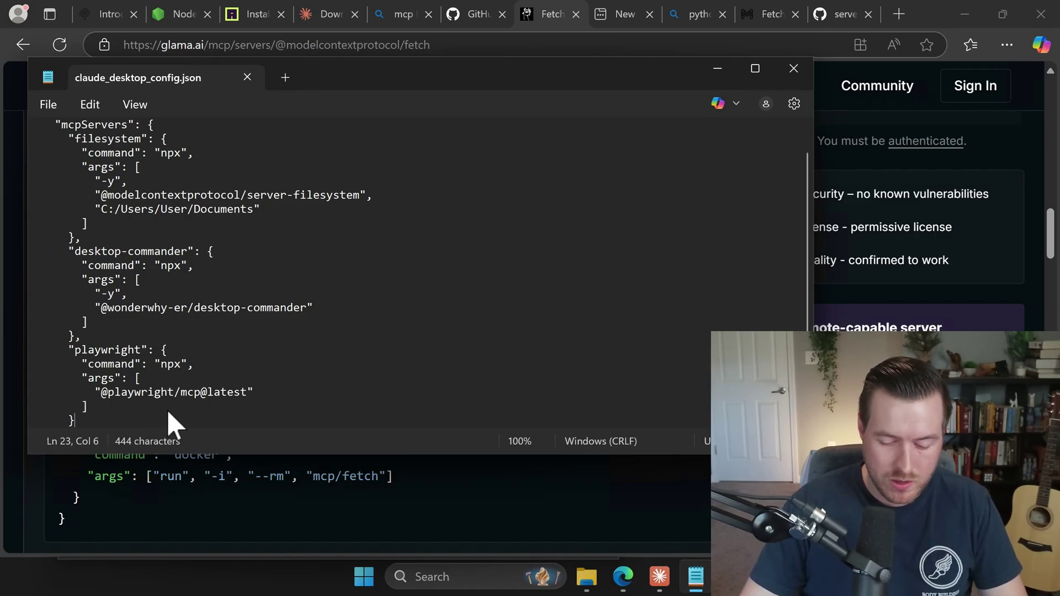
pyautogui.press('Return')
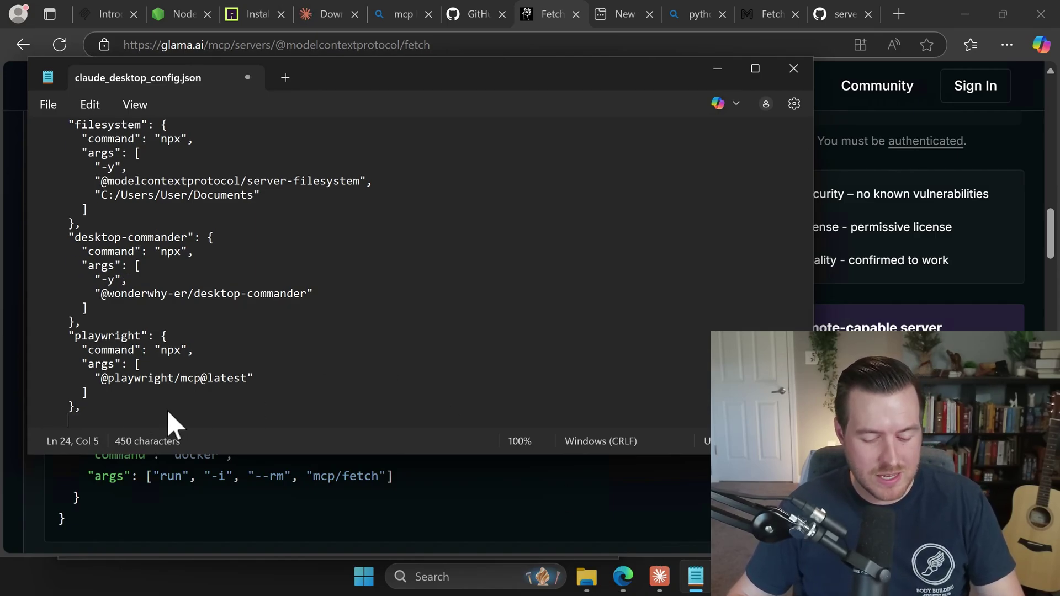
pyautogui.hotkey('ctrl', 'v')
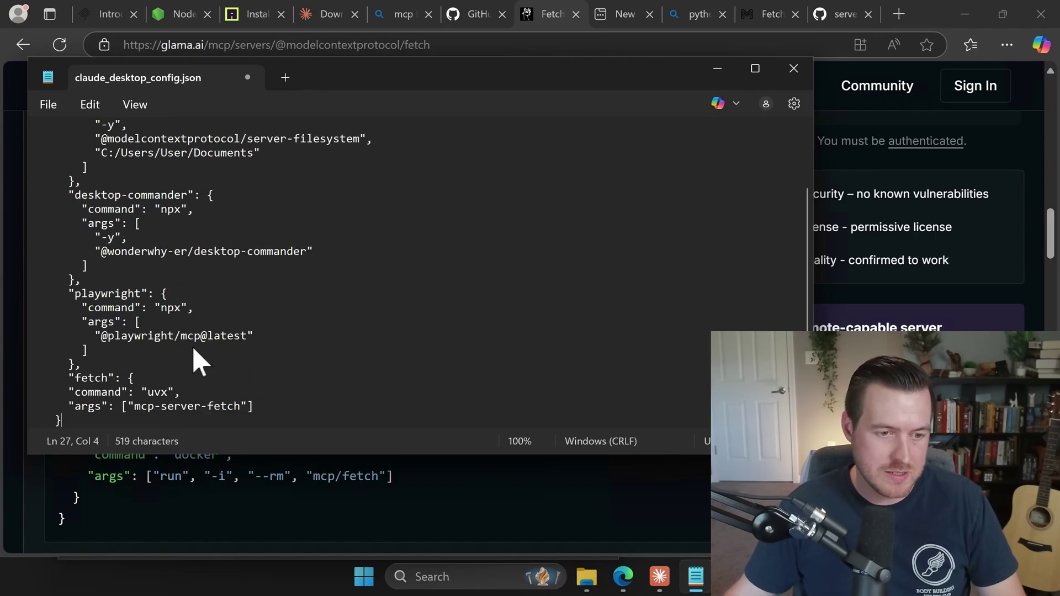
pyautogui.scroll(-1, 171, 381)
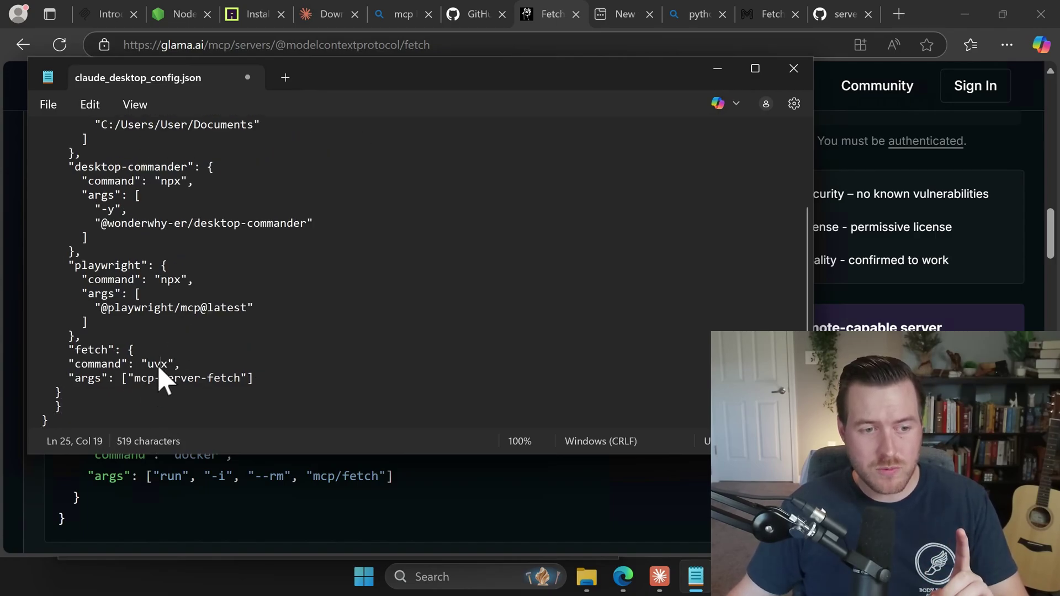
# - Check the "uvx" command of the fetch entry against playwright's "npx" in claude_desktop_config.json, and save the file
pyautogui.doubleClick(159, 366)
pyautogui.doubleClick(170, 280)
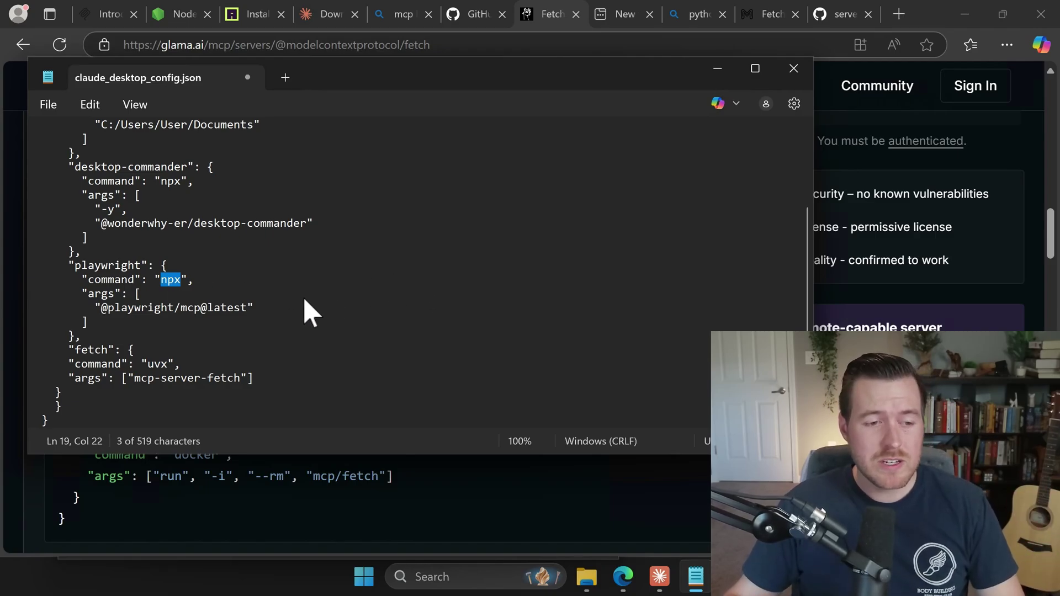
pyautogui.hotkey('ctrl', 's')
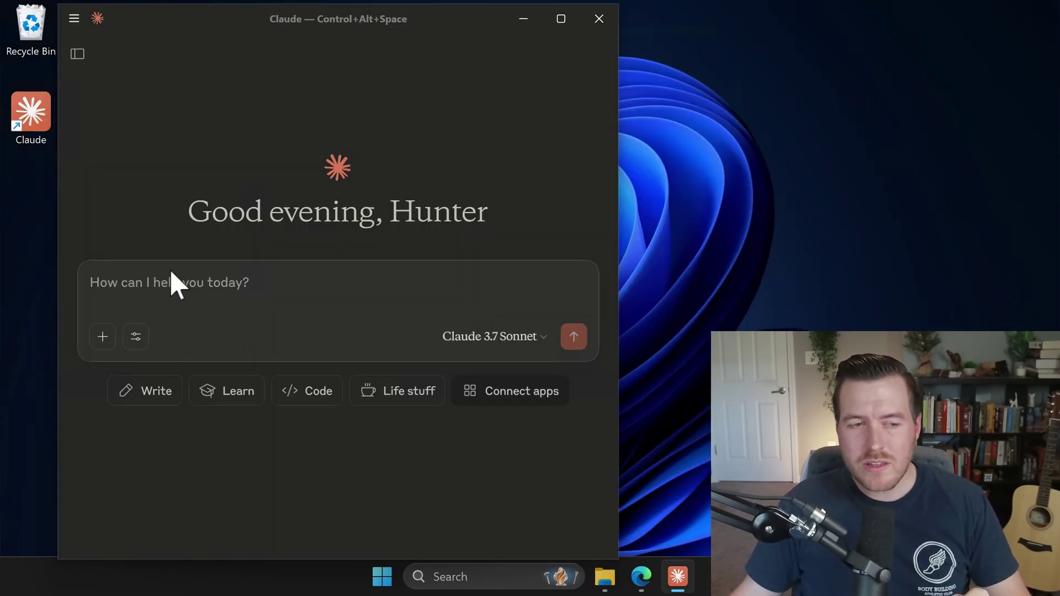
# - Switch to the Claude desktop app, check the MCP servers in its developer settings, and close the settings
pyautogui.click(74, 18)
pyautogui.moveTo(105, 38)
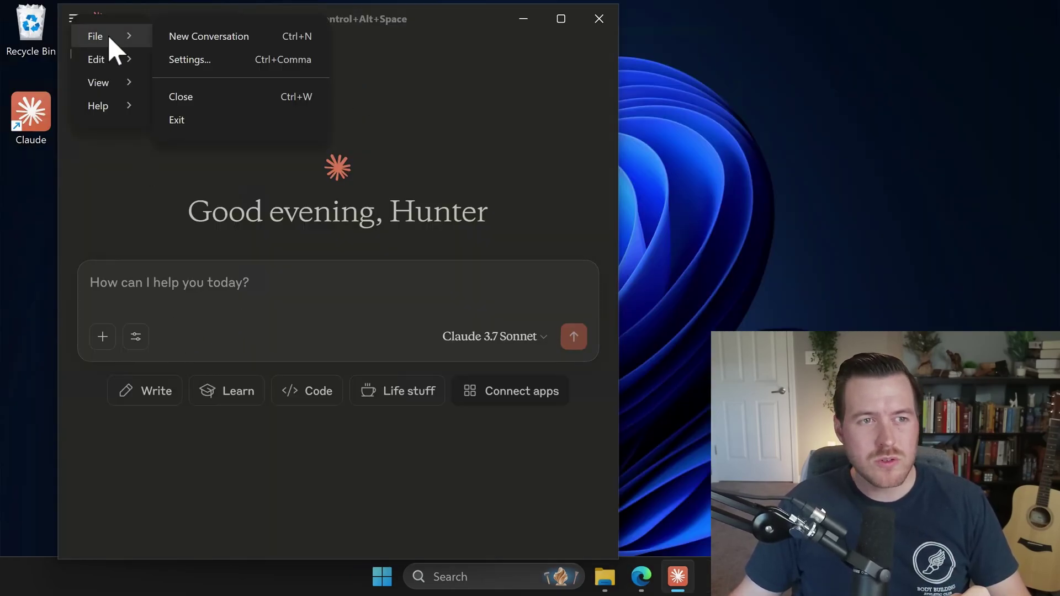
pyautogui.click(184, 61)
pyautogui.click(134, 140)
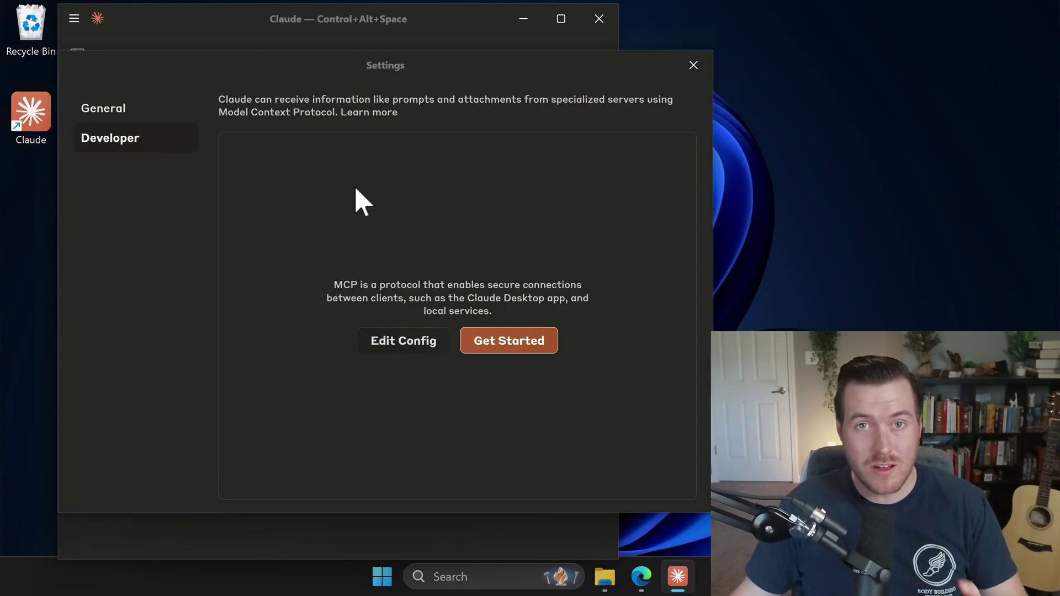
pyautogui.click(693, 65)
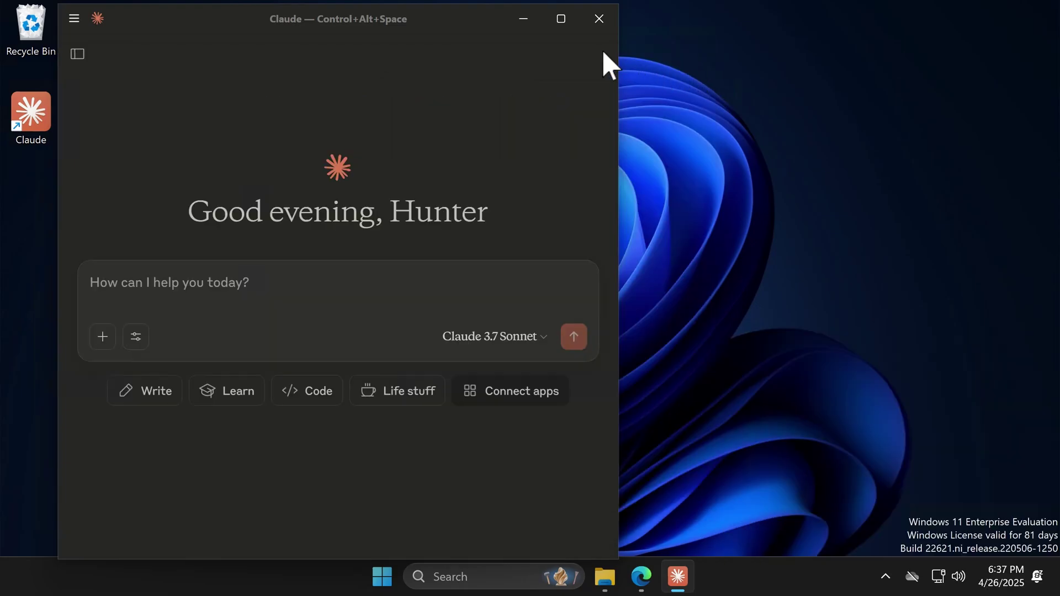
# - Exit the Claude desktop app completely, including its background process, and relaunch it from the desktop
pyautogui.click(886, 577)
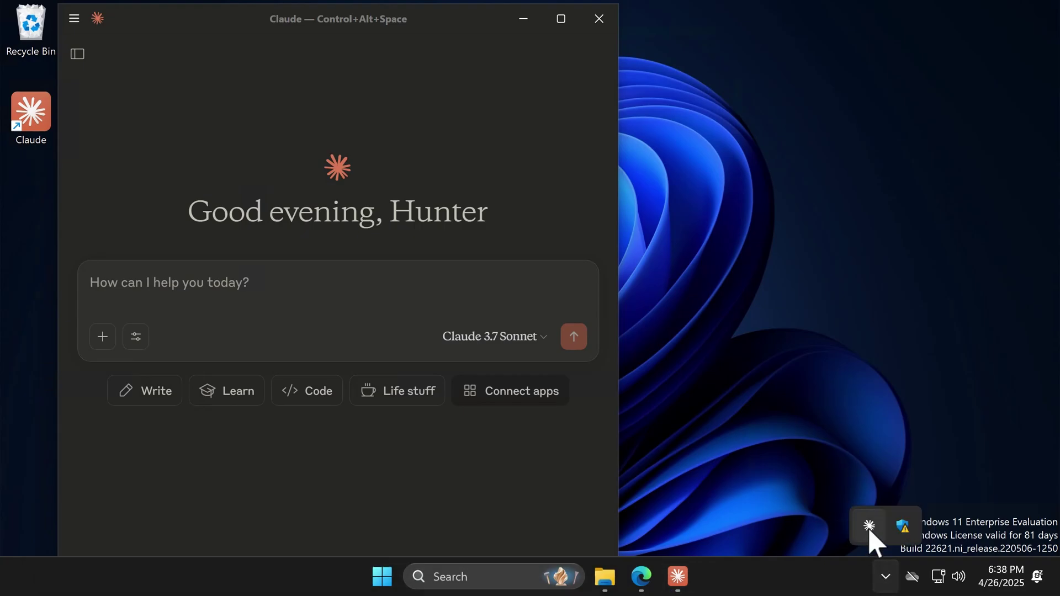
pyautogui.click(196, 66)
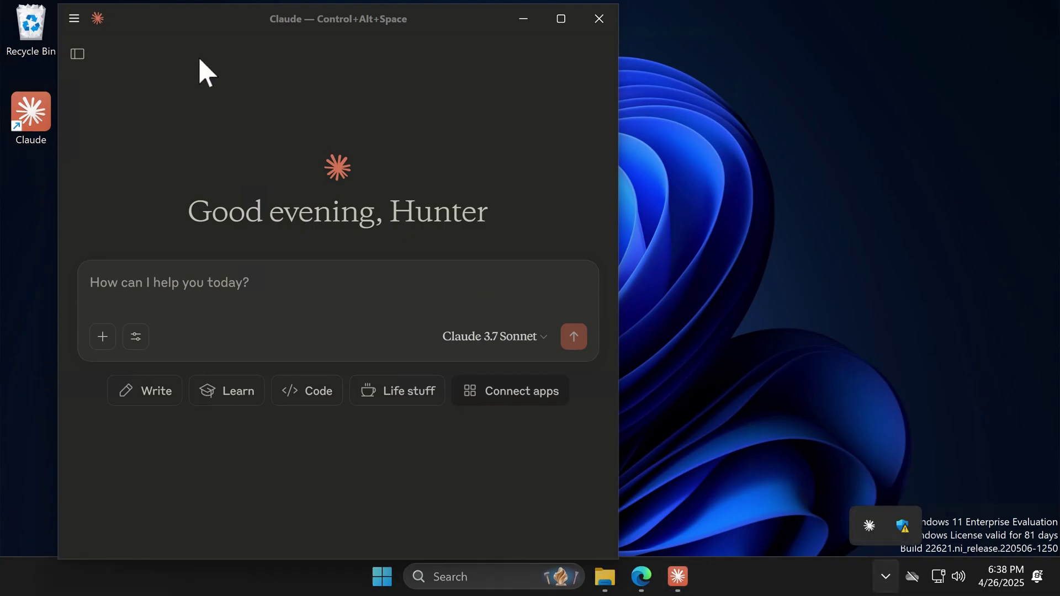
pyautogui.click(74, 18)
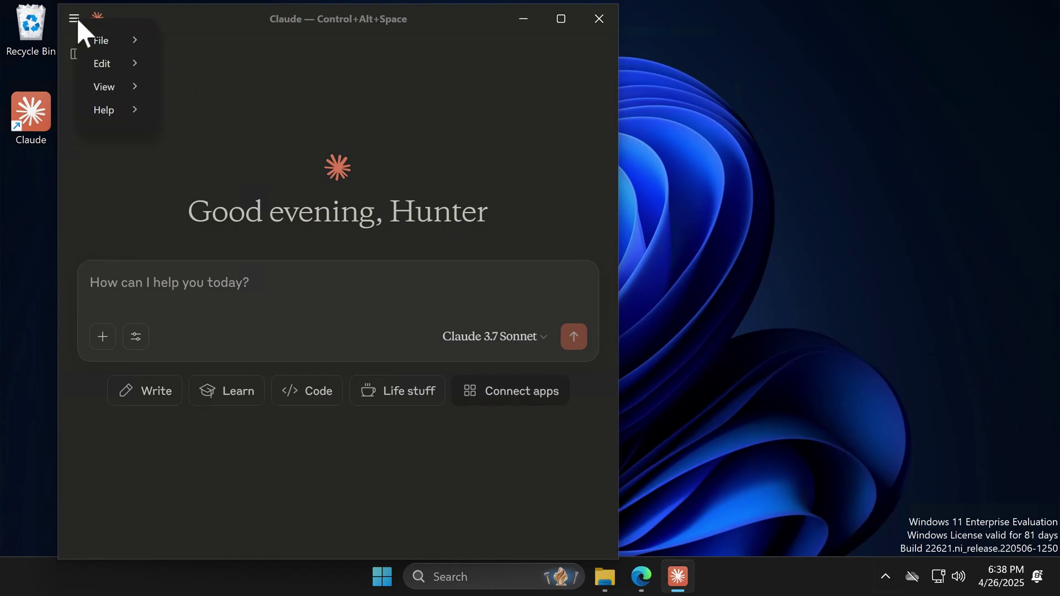
pyautogui.moveTo(108, 42)
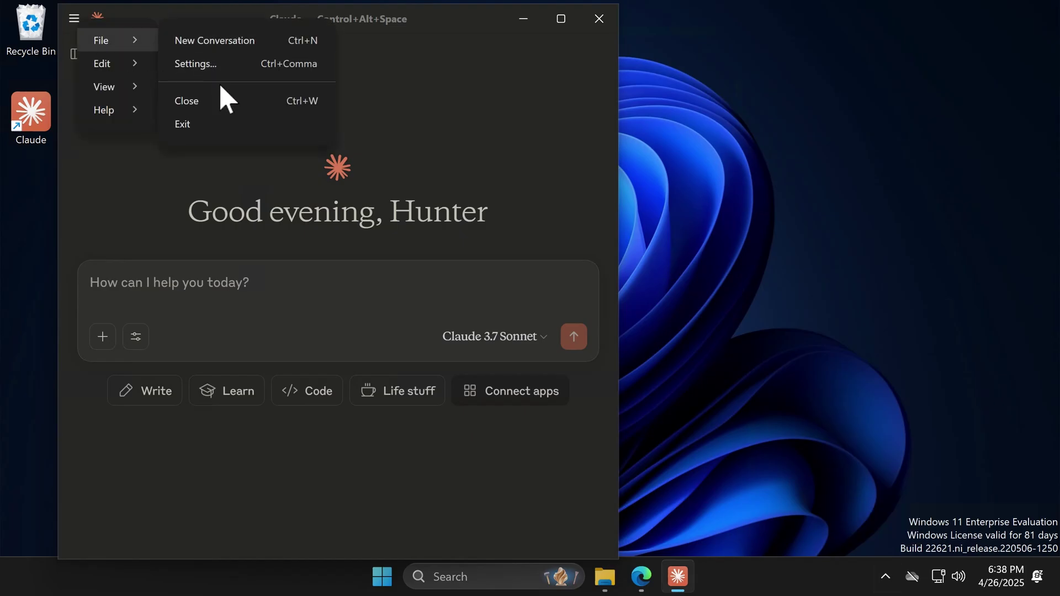
pyautogui.click(230, 124)
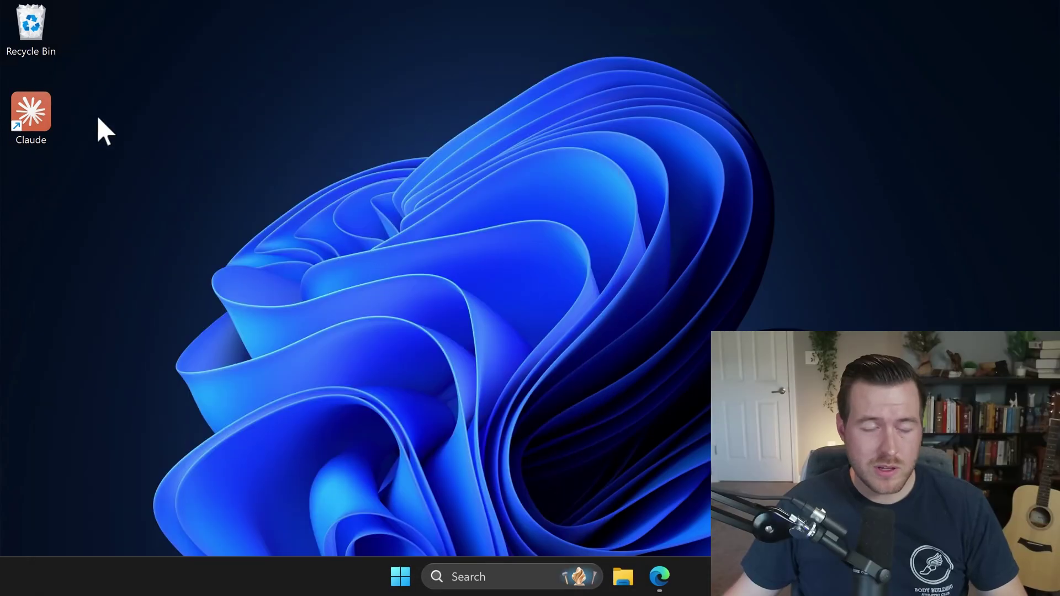
pyautogui.doubleClick(31, 114)
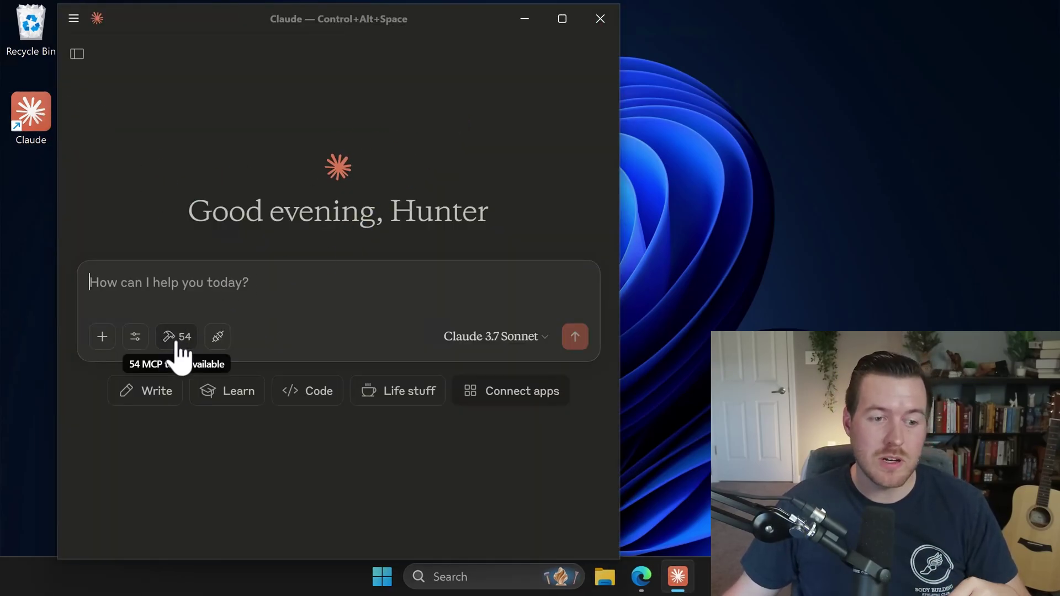
# - Examine the status, command and arguments of the filesystem, desktop-commander, playwright and fetch servers in Claude's developer settings, and close the settings
pyautogui.click(74, 18)
pyautogui.moveTo(141, 43)
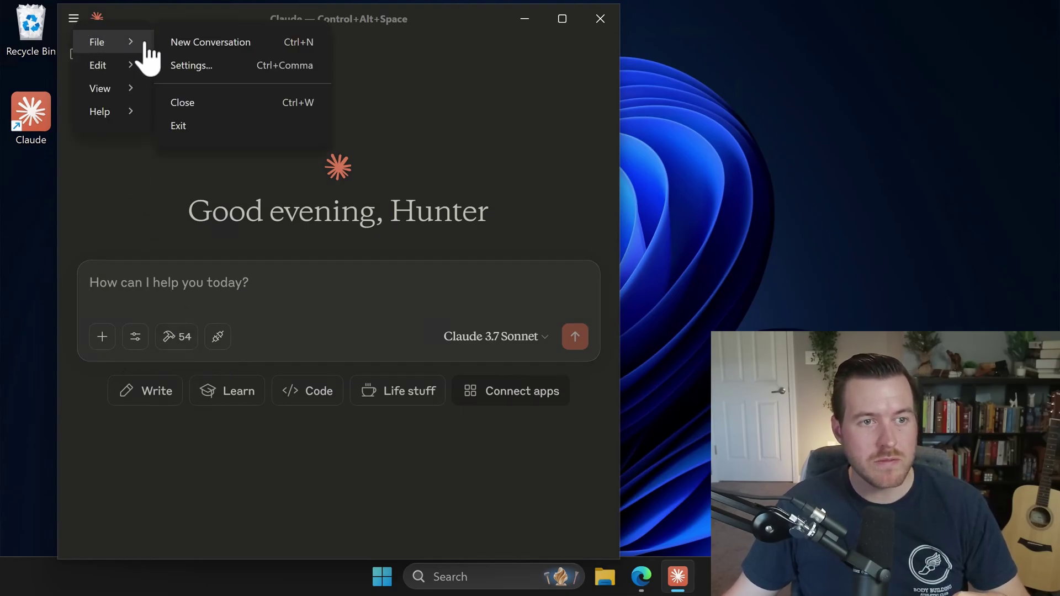
pyautogui.click(199, 66)
pyautogui.click(118, 142)
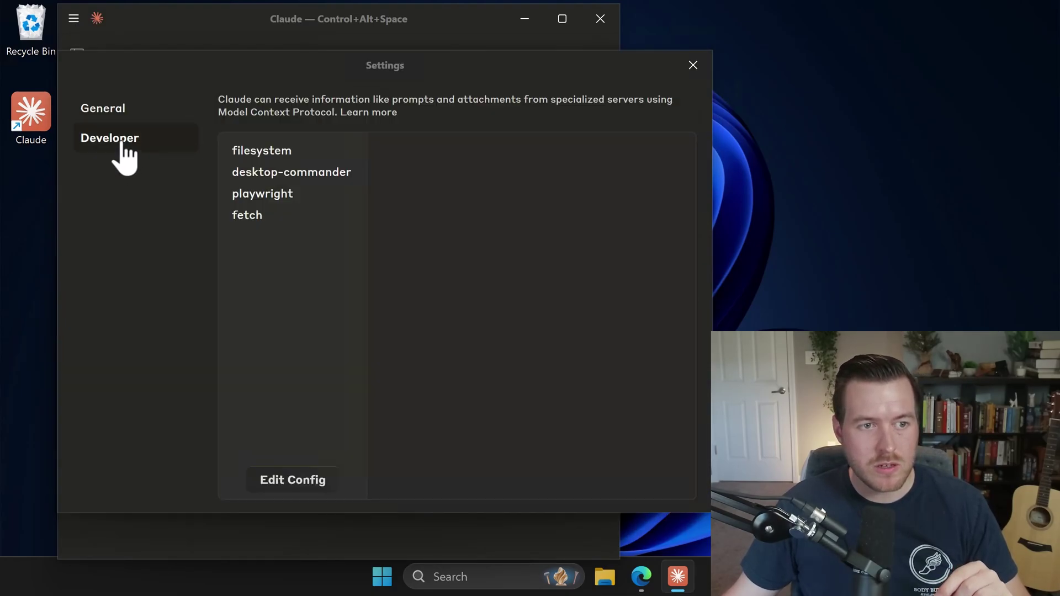
pyautogui.click(271, 155)
pyautogui.click(273, 176)
pyautogui.click(266, 197)
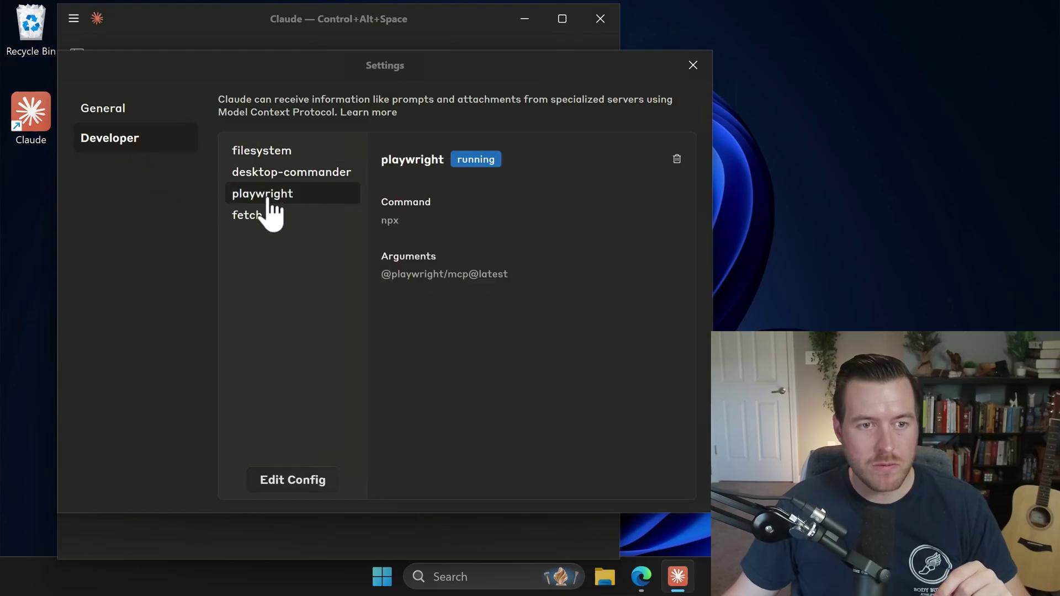
pyautogui.click(256, 218)
pyautogui.click(264, 195)
pyautogui.click(271, 172)
pyautogui.click(270, 158)
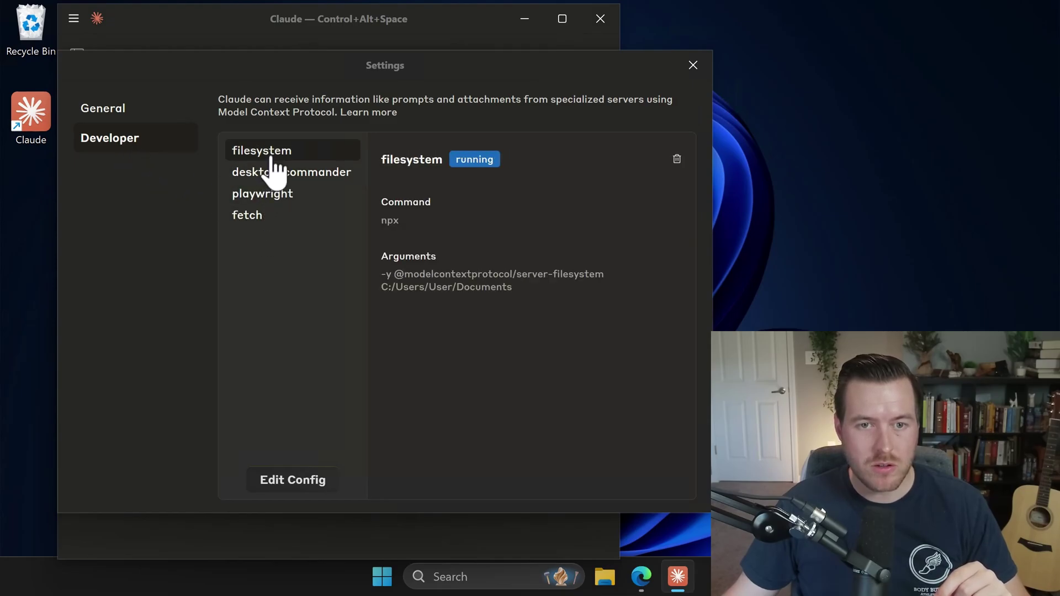
pyautogui.press('Escape')
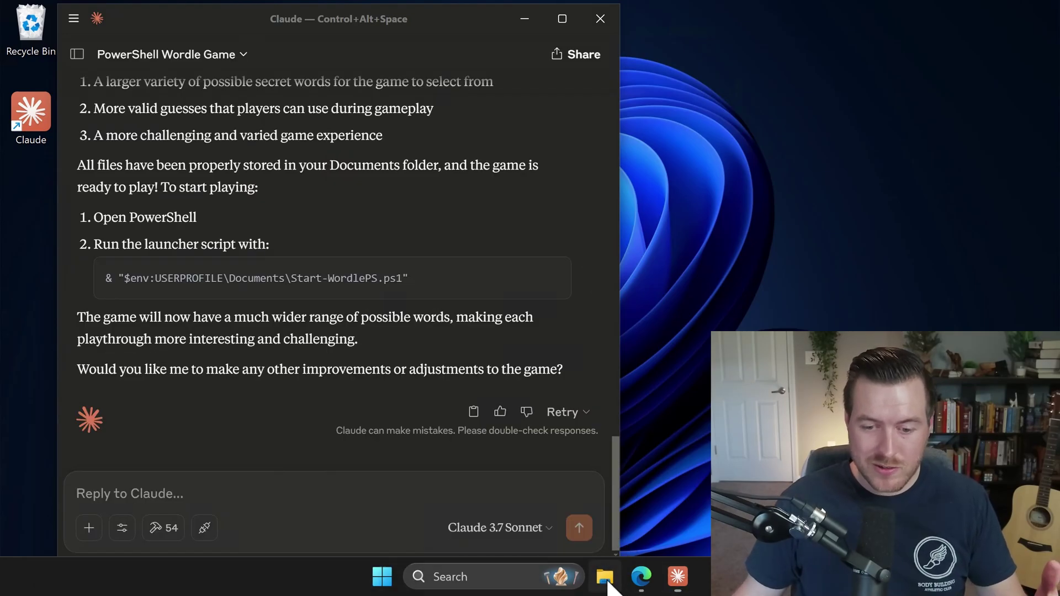
# - Open the Documents folder in File Explorer, review the WordlePS files, and run Start-WordlePS with PowerShell
pyautogui.click(614, 577)
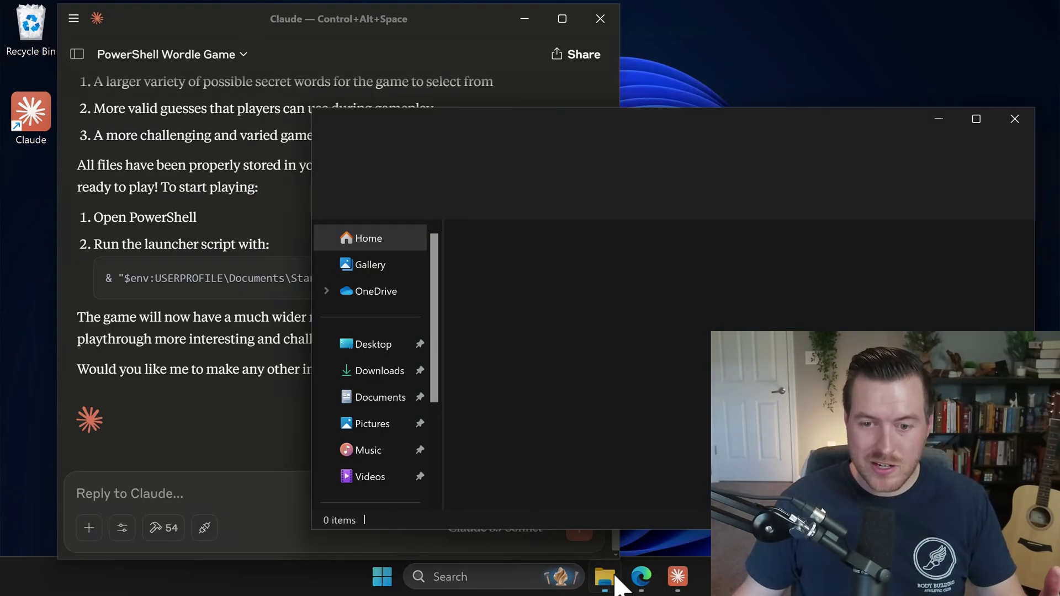
pyautogui.click(387, 397)
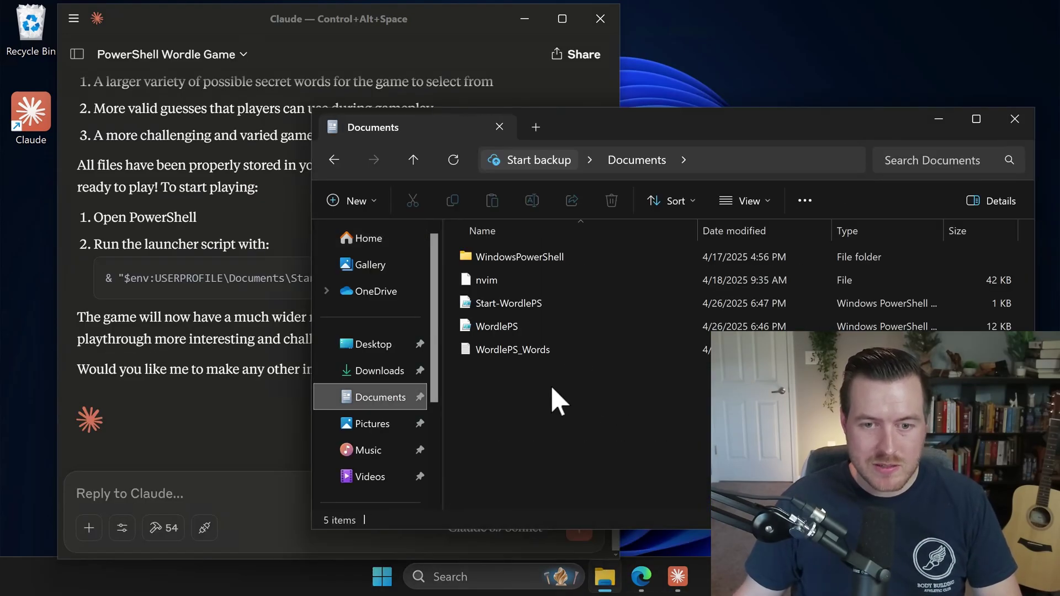
pyautogui.moveTo(552, 397); pyautogui.dragTo(504, 301)
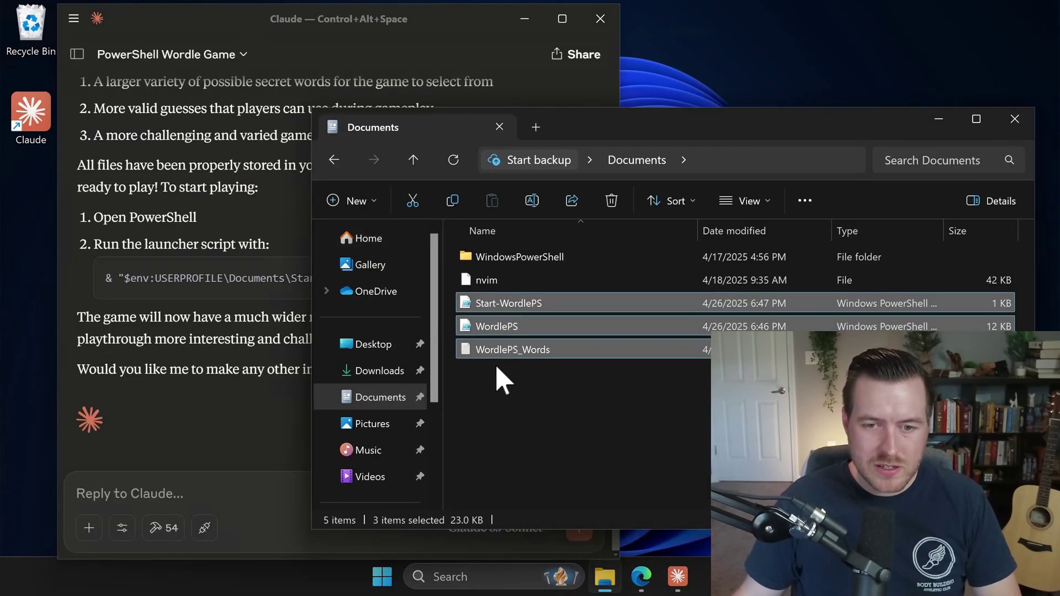
pyautogui.click(502, 380)
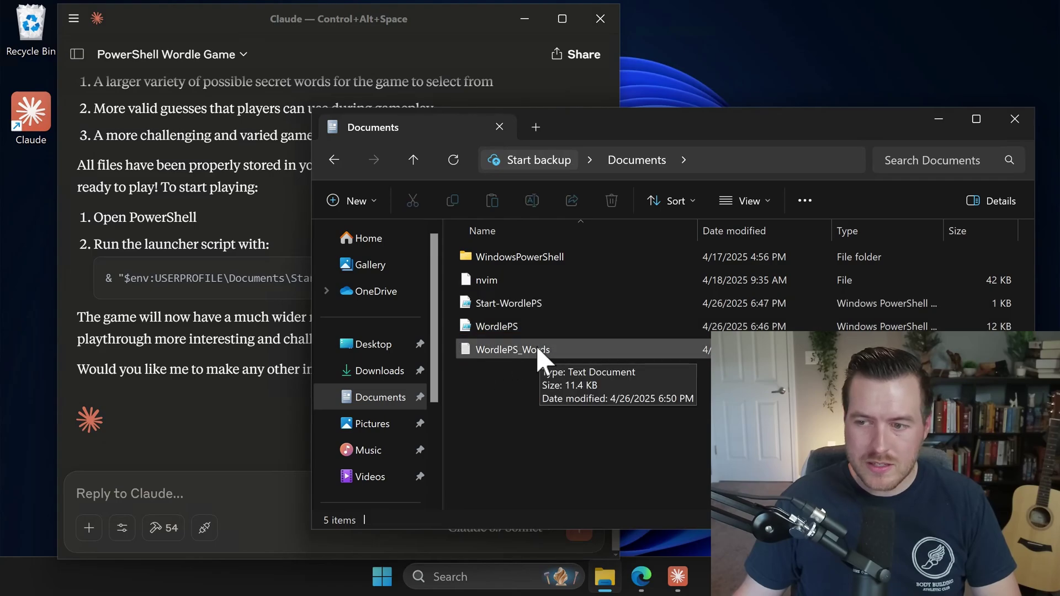
pyautogui.click(532, 303)
pyautogui.rightClick(534, 305)
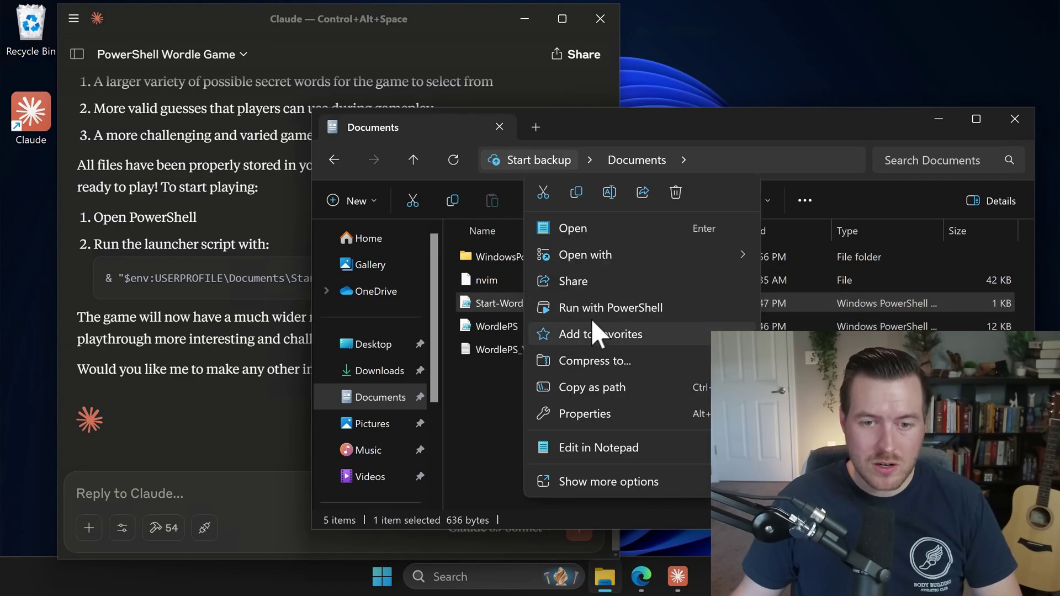
pyautogui.click(627, 310)
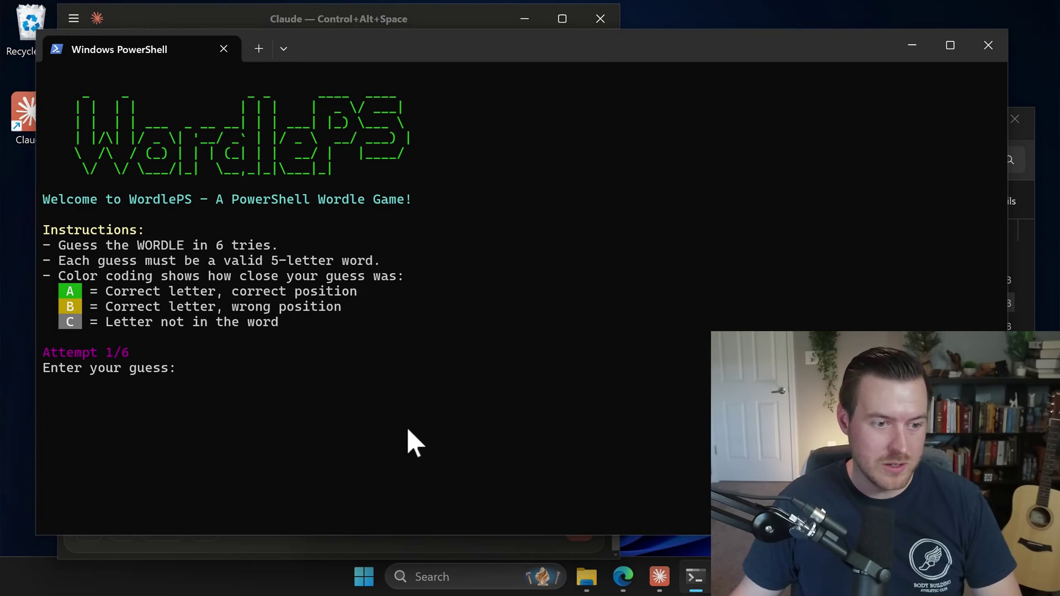
# - Play the WordlePS game with the guesses stare, plank, clank, flank and blank, and return to the Claude conversation
pyautogui.write('stare')
pyautogui.press('Return')
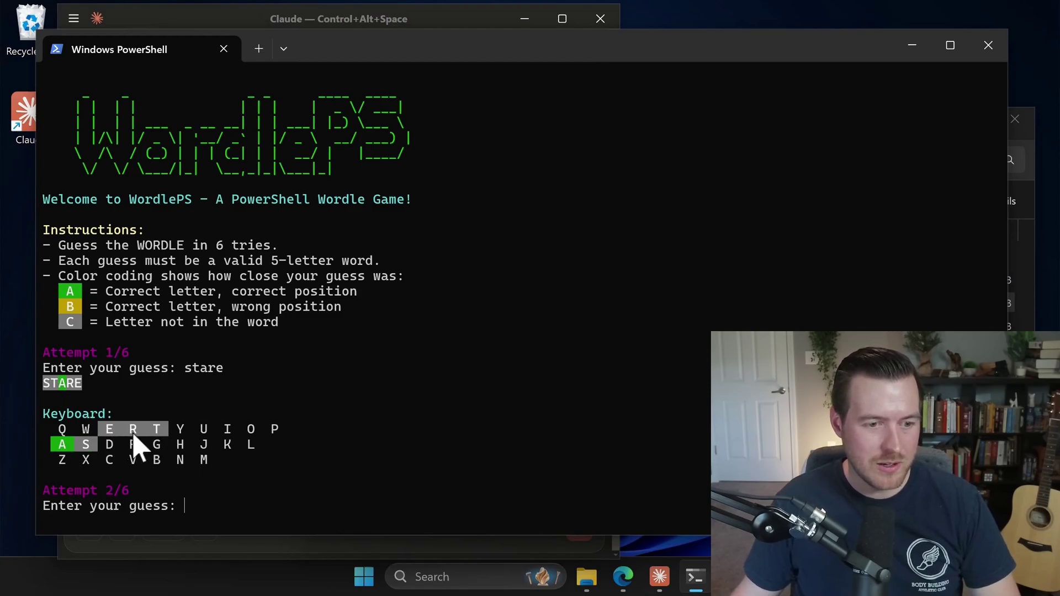
pyautogui.write('plank')
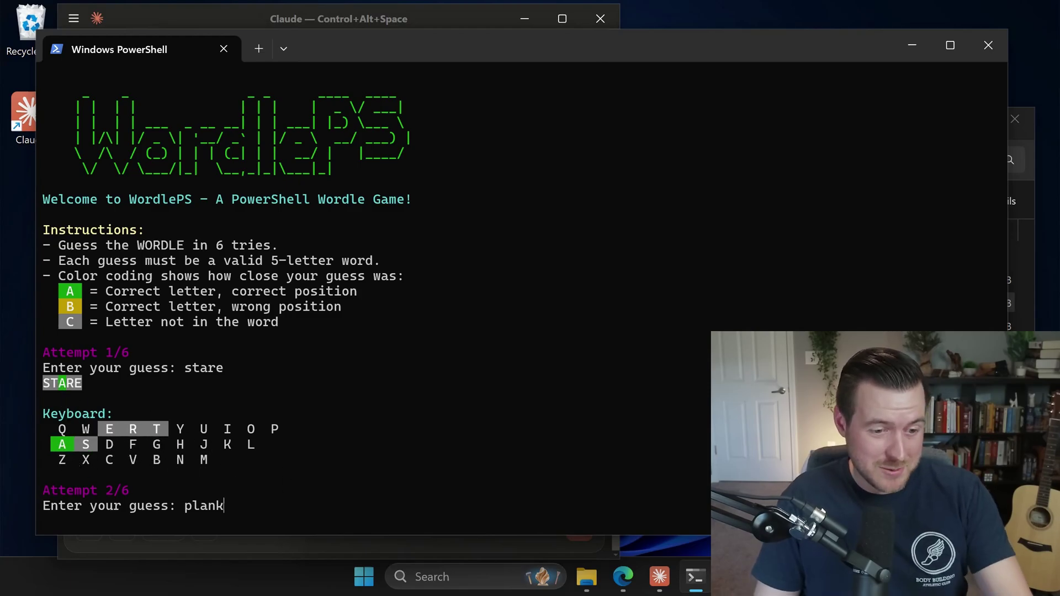
pyautogui.press('Return')
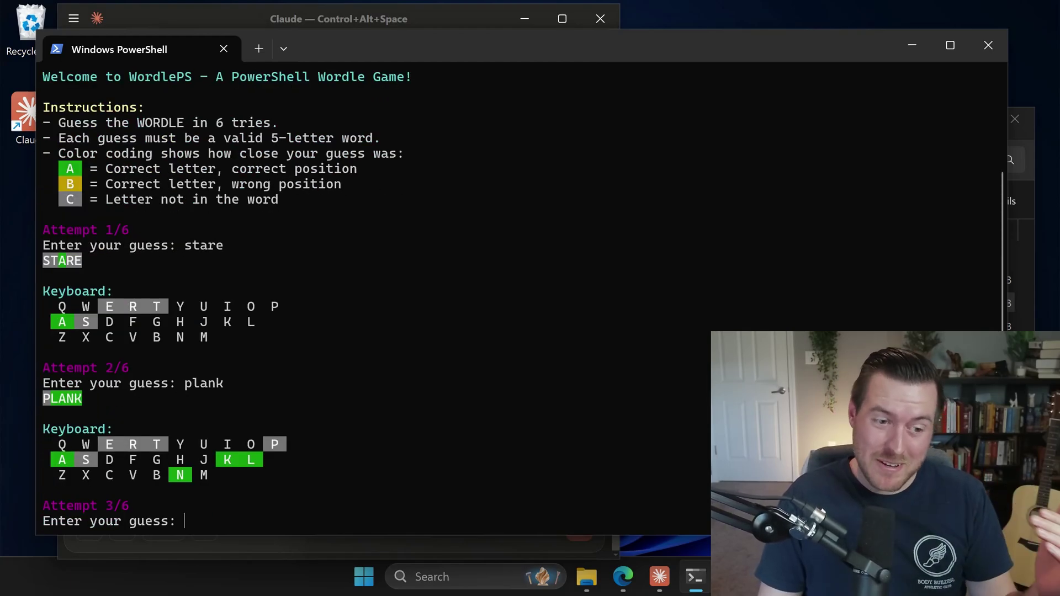
pyautogui.write('clank')
pyautogui.press('Return')
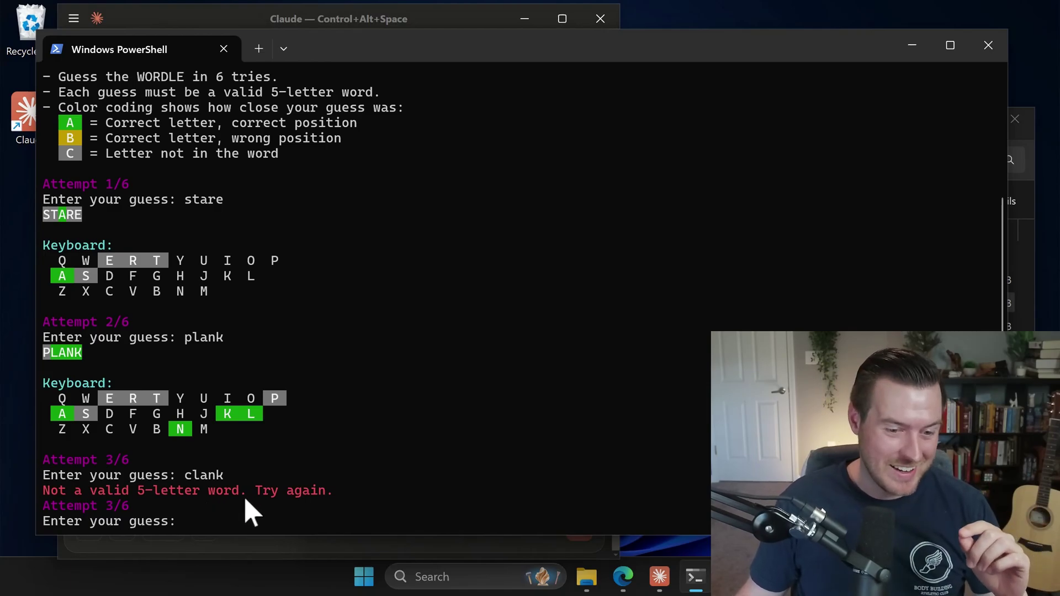
pyautogui.write('flank')
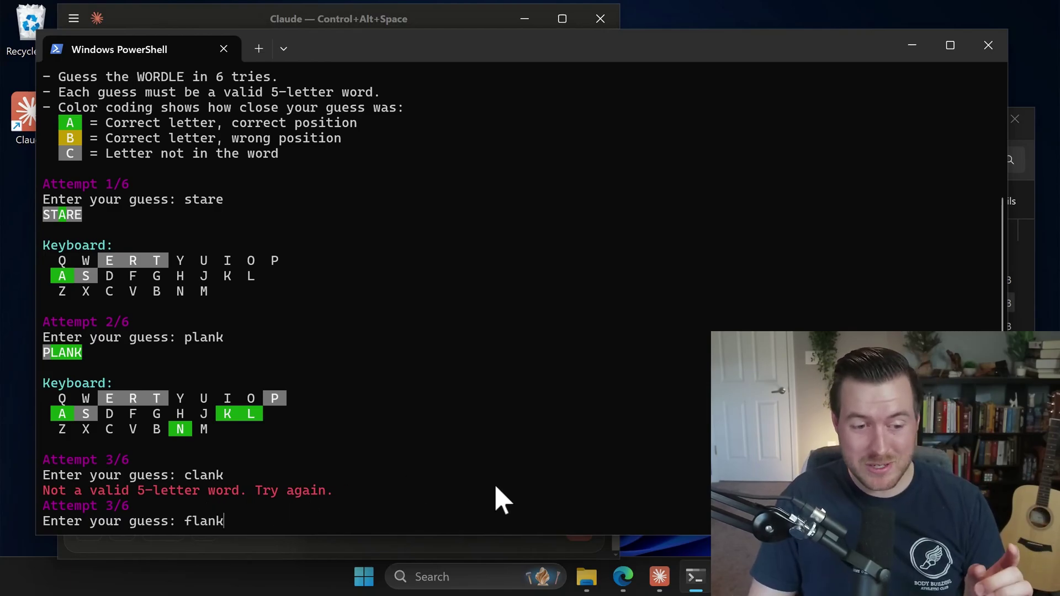
pyautogui.press('Return')
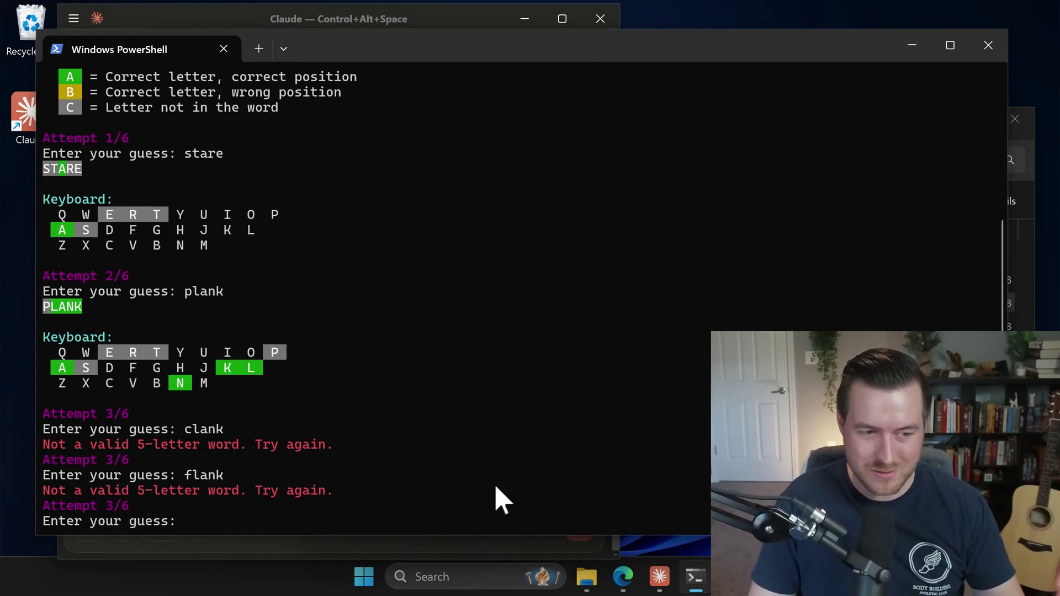
pyautogui.write('blank')
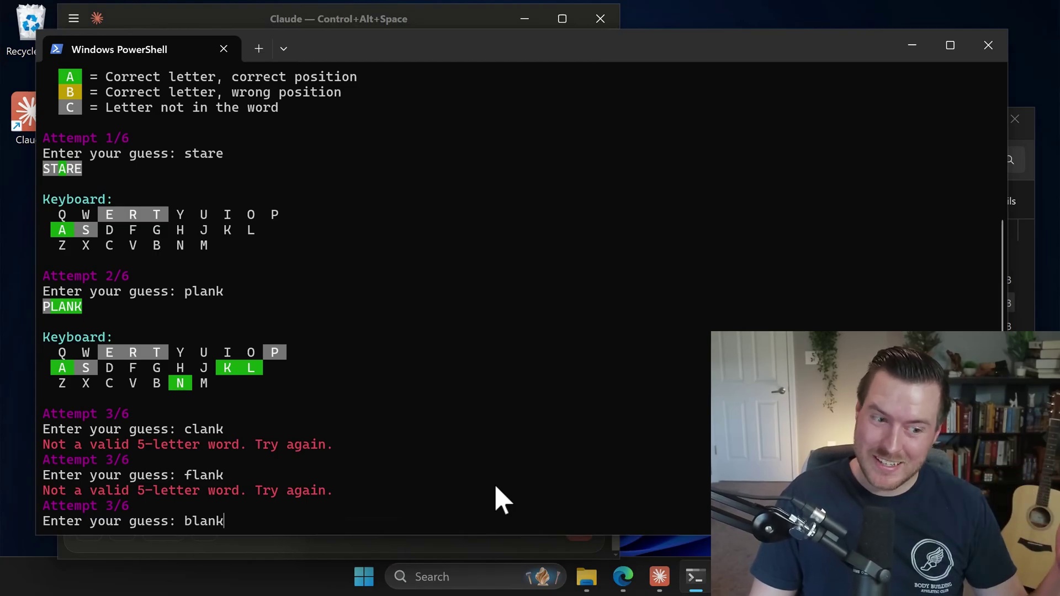
pyautogui.press('Return')
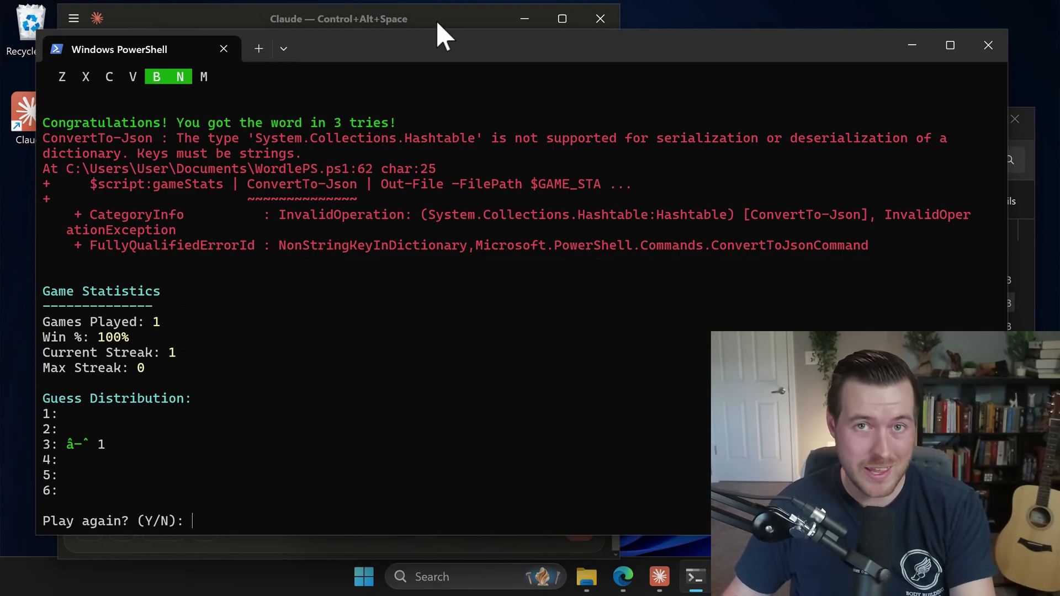
pyautogui.click(437, 23)
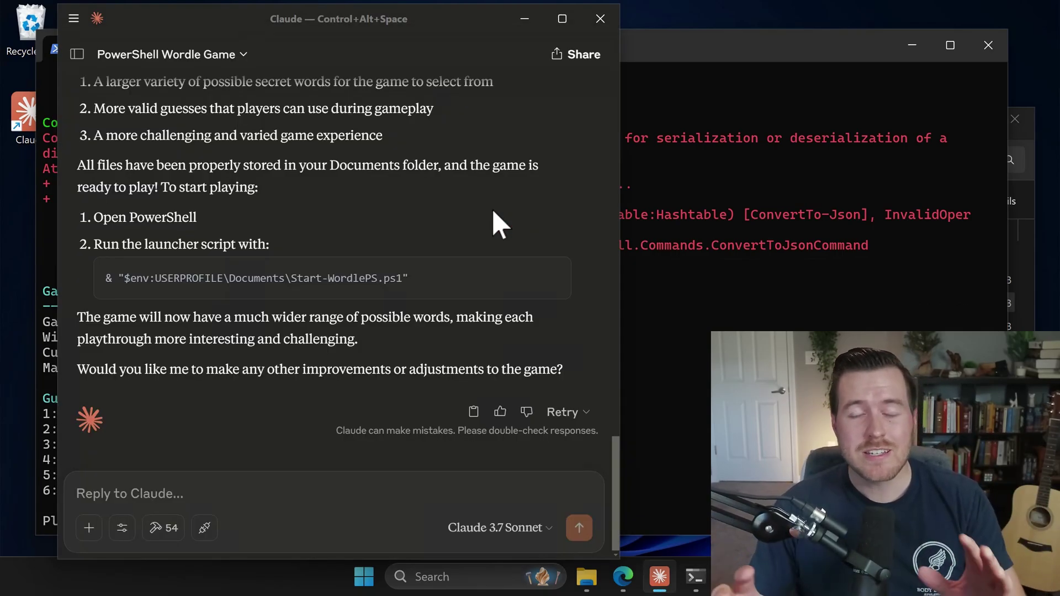